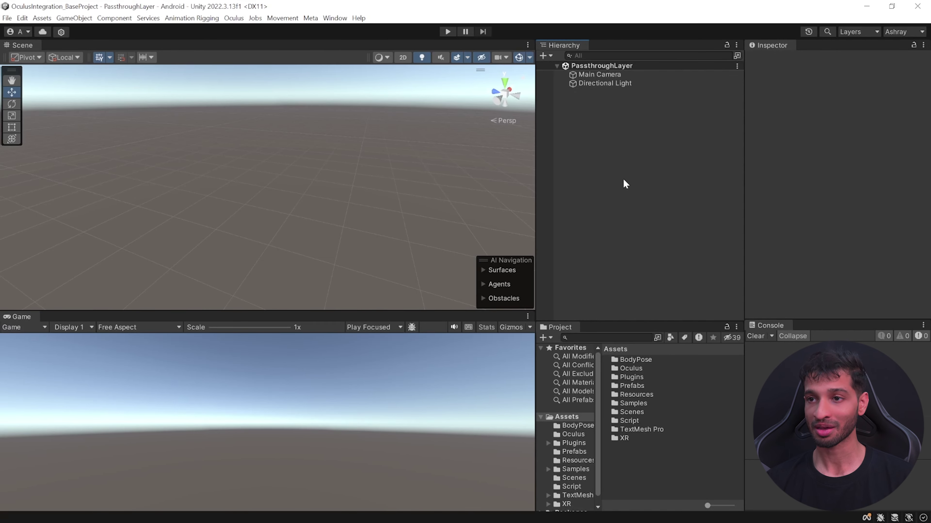
# Open the Package Manager window, then close it
pyautogui.click(341, 17)
pyautogui.click(351, 122)
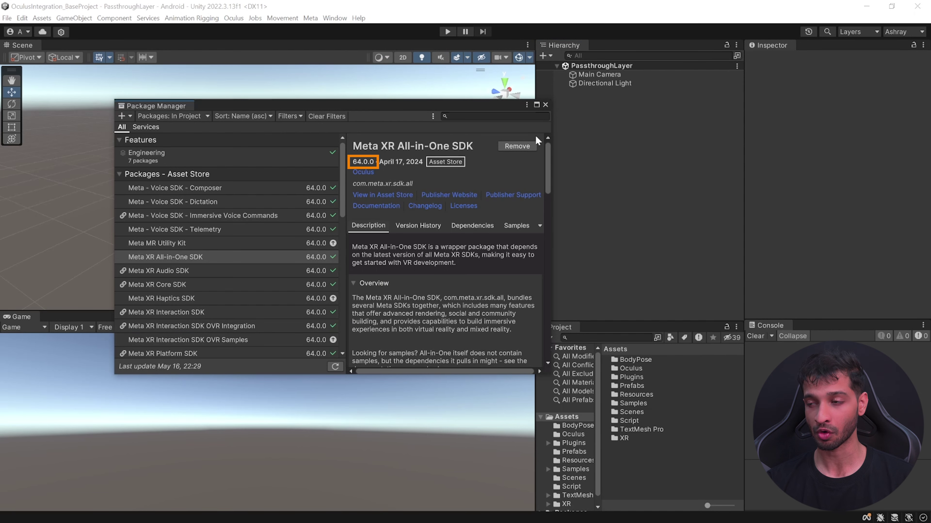
pyautogui.click(546, 105)
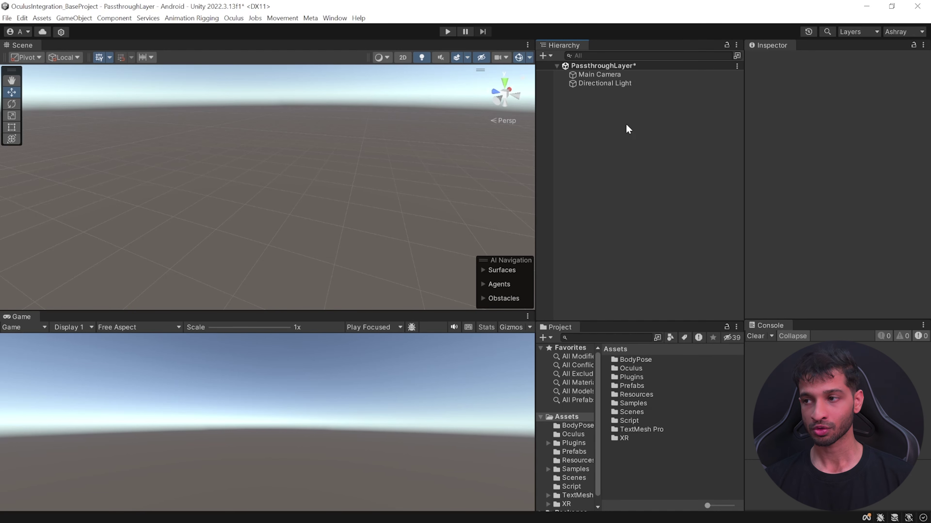
# Replace the Main Camera with the OVRCameraRig prefab and expand it down to TrackingSpace
pyautogui.click(602, 75)
pyautogui.press('Delete')
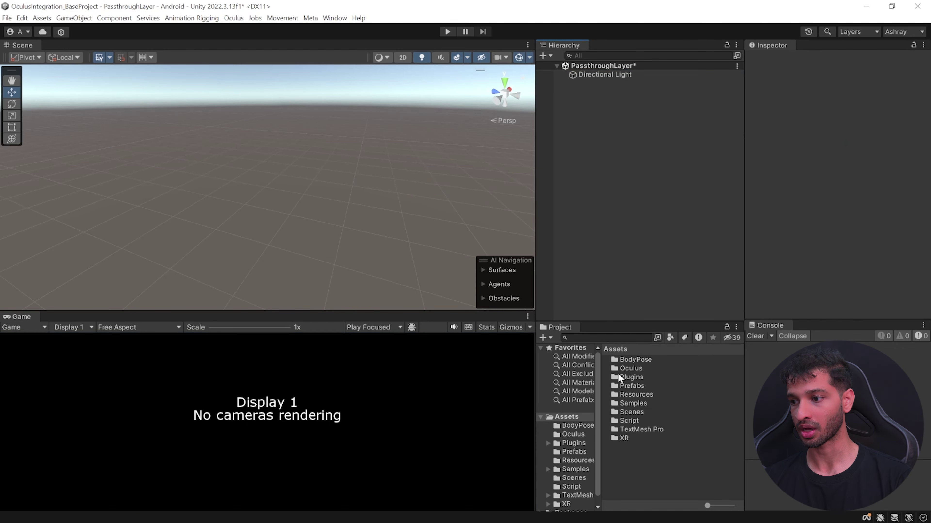
pyautogui.click(585, 338)
pyautogui.write('ovrca')
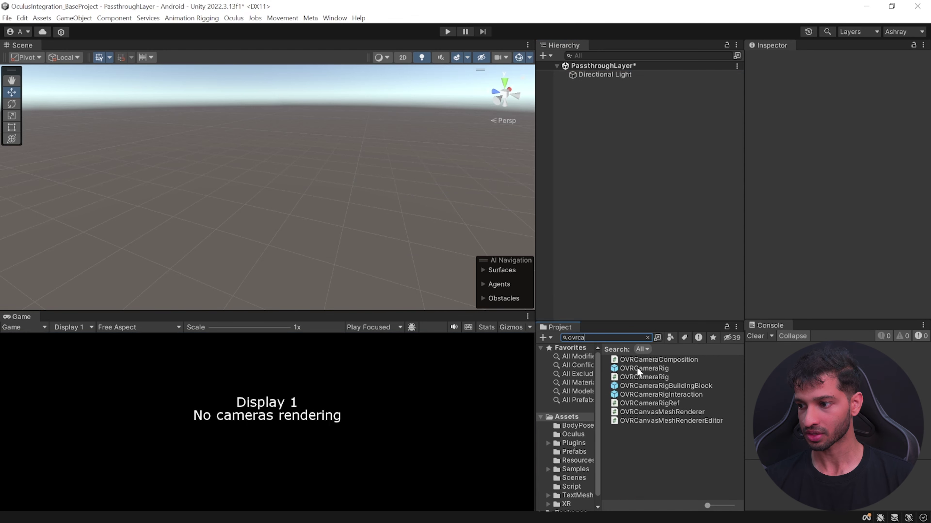
pyautogui.moveTo(636, 367); pyautogui.dragTo(606, 164)
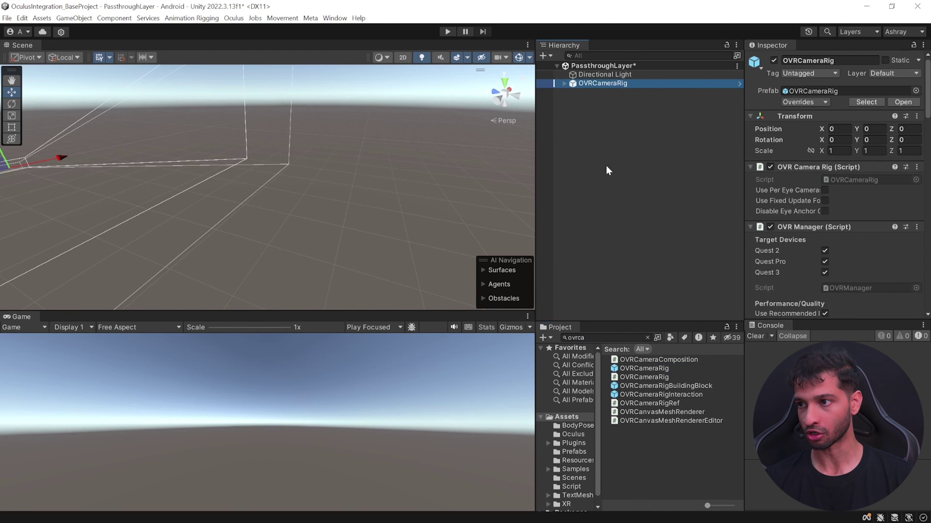
pyautogui.click(564, 84)
pyautogui.click(572, 92)
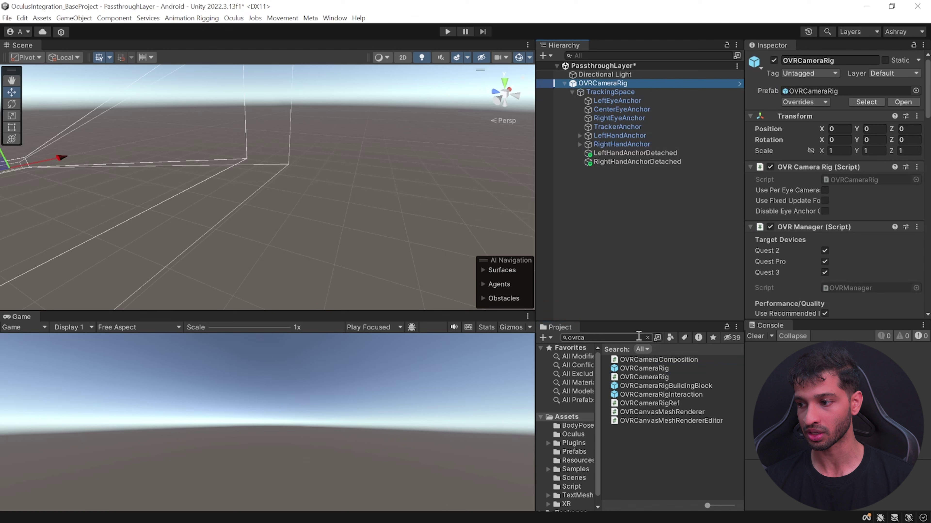
# Nest OVRInteraction under OVRCameraRig and OVRControllers under OVRInteraction
pyautogui.click(627, 335)
pyautogui.click(619, 337)
pyautogui.write('o')
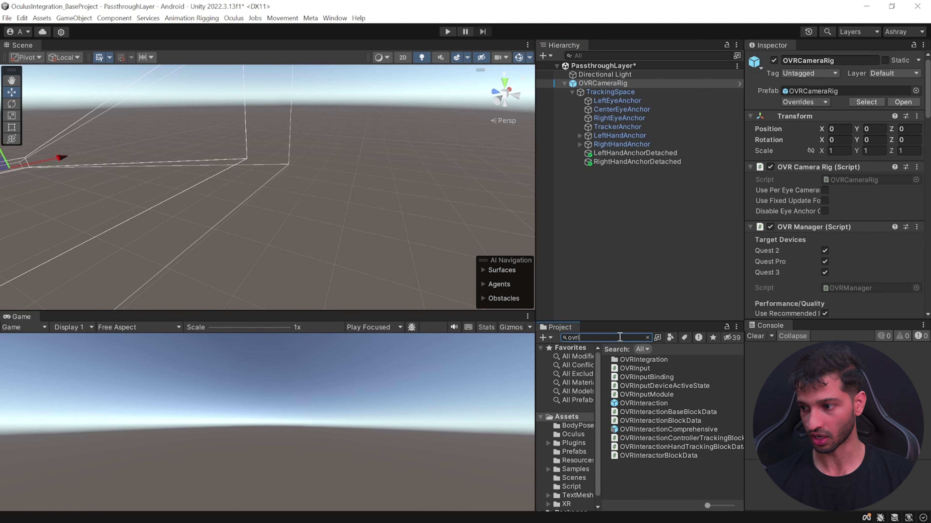
pyautogui.moveTo(664, 402); pyautogui.dragTo(607, 84)
pyautogui.click(608, 338)
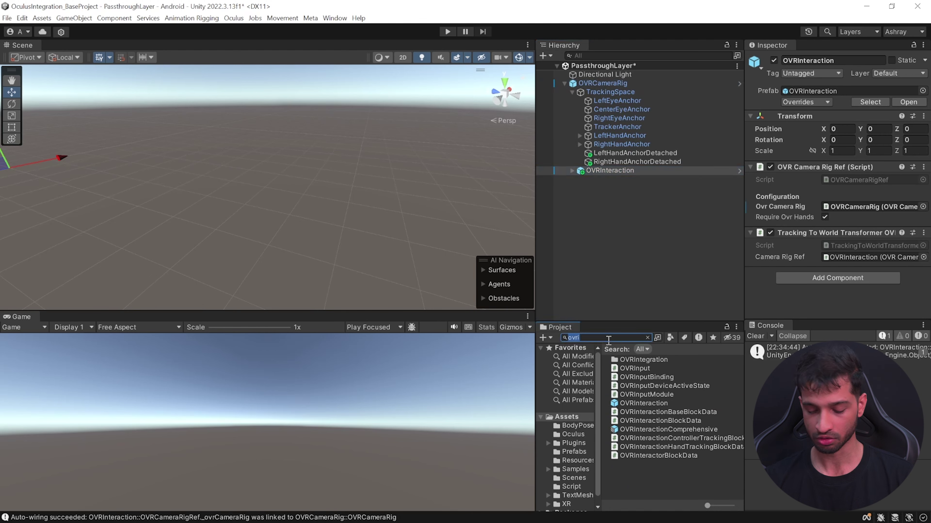
pyautogui.press('Right')
pyautogui.press('BackSpace')
pyautogui.write('co')
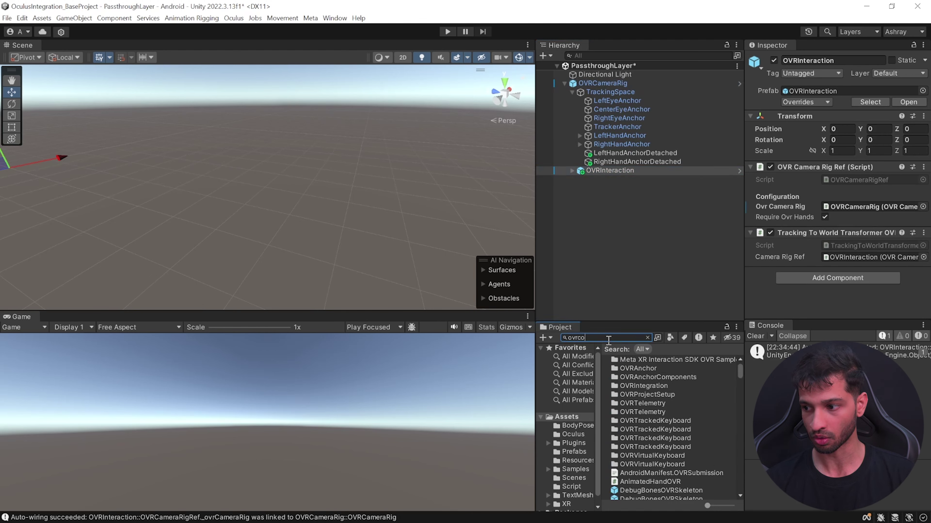
pyautogui.write('n')
pyautogui.moveTo(641, 461); pyautogui.dragTo(609, 170)
# Create an empty object named PassthroughLayer with an OVR Passthrough Layer component
pyautogui.click(590, 248)
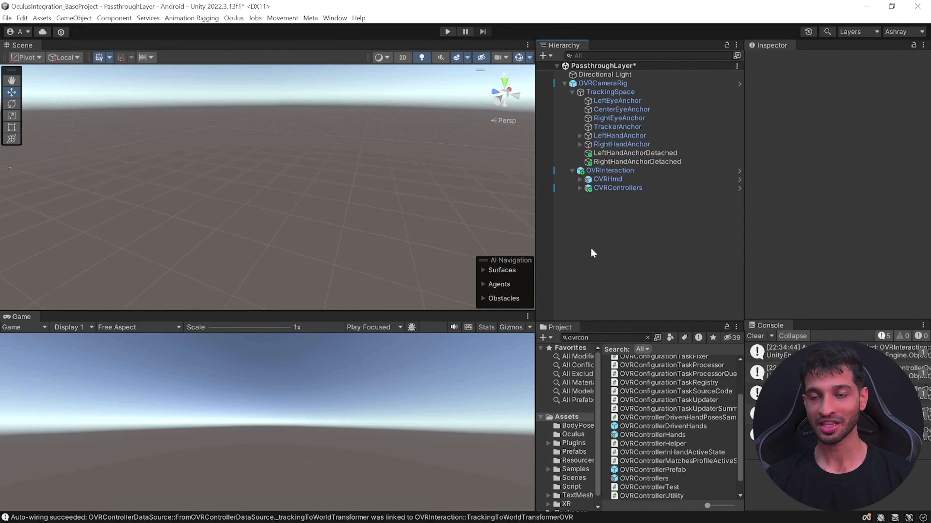
pyautogui.rightClick(570, 211)
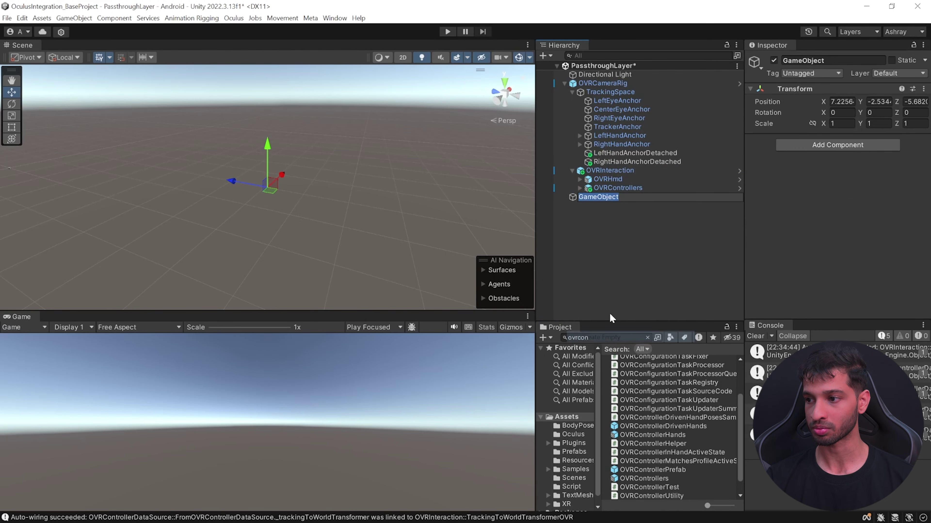
pyautogui.click(613, 337)
pyautogui.write('PassthroughLayer')
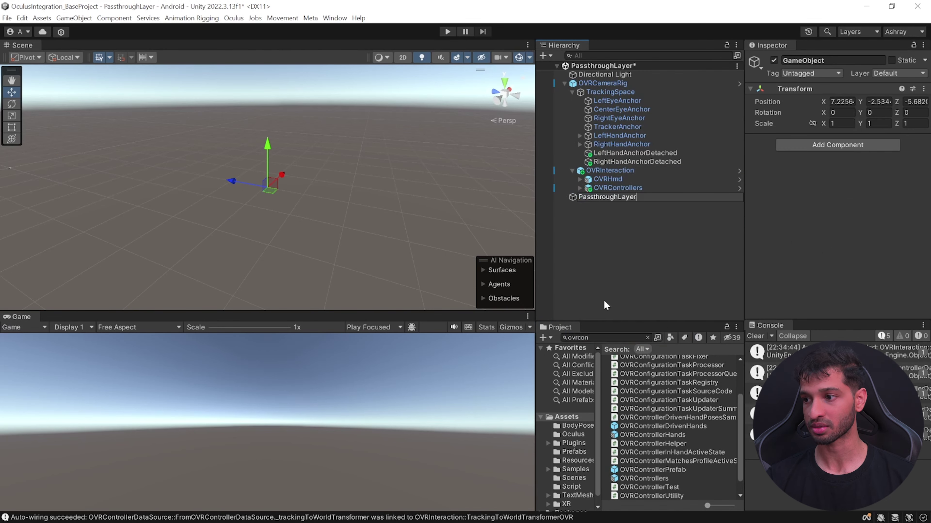
pyautogui.click(883, 143)
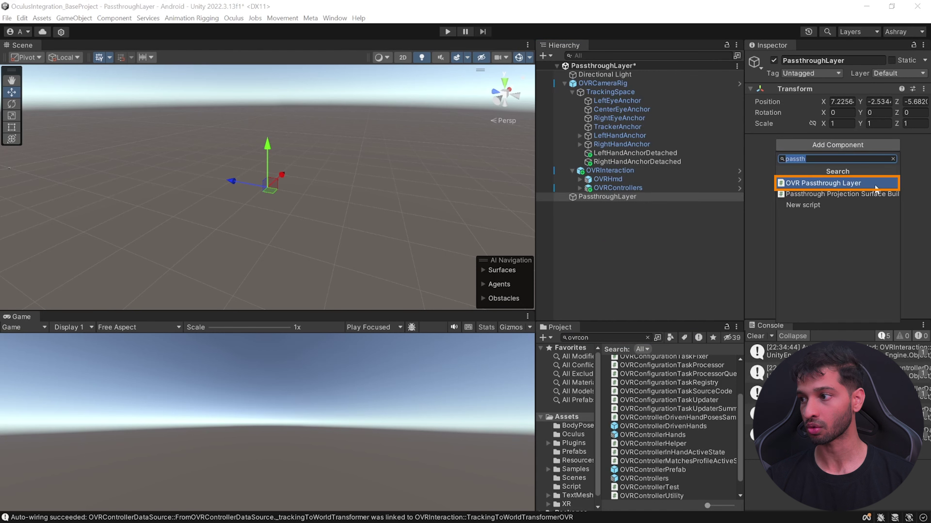
pyautogui.click(791, 183)
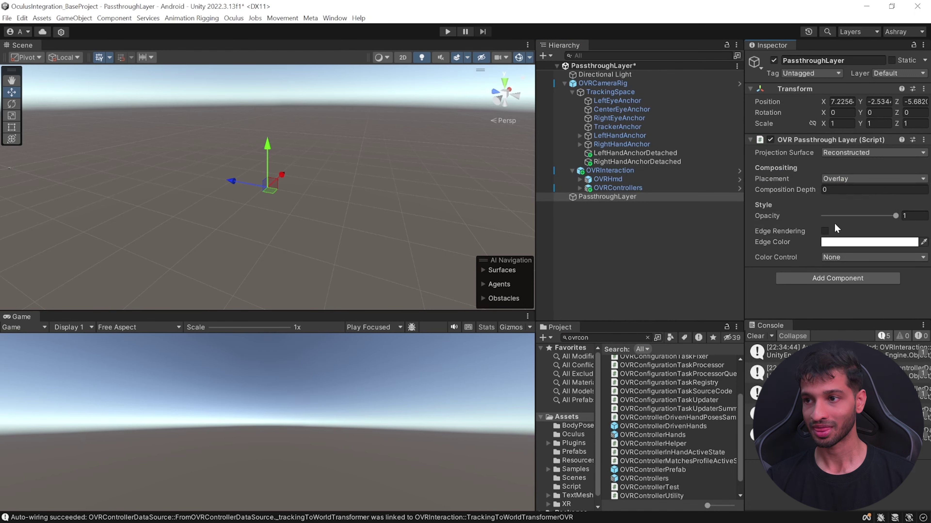
# Set CenterEyeAnchor's Clear Flags to Solid Color with background RGBA 0, 0, 0, 0
pyautogui.click(622, 109)
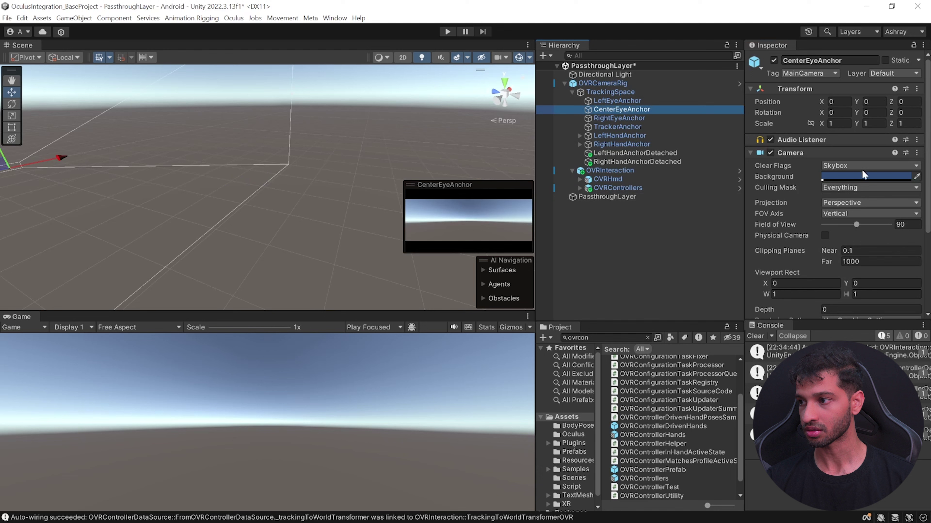
pyautogui.click(844, 167)
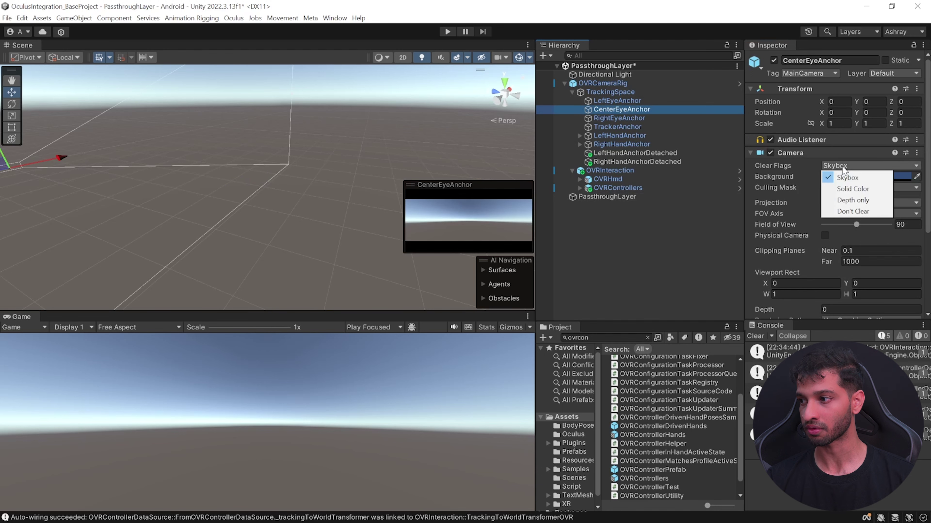
pyautogui.click(844, 188)
pyautogui.click(867, 177)
pyautogui.click(908, 347)
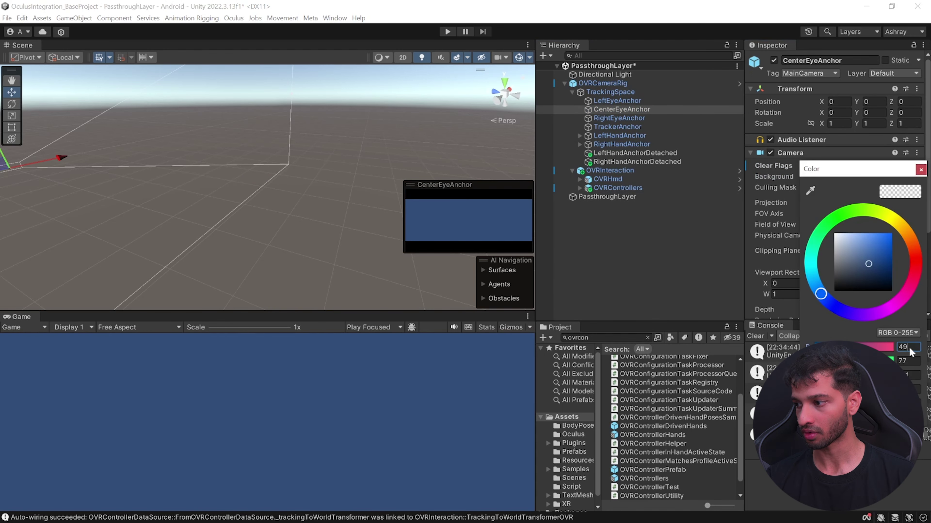
pyautogui.write('0')
pyautogui.press('Tab')
pyautogui.write('0')
pyautogui.press('Tab')
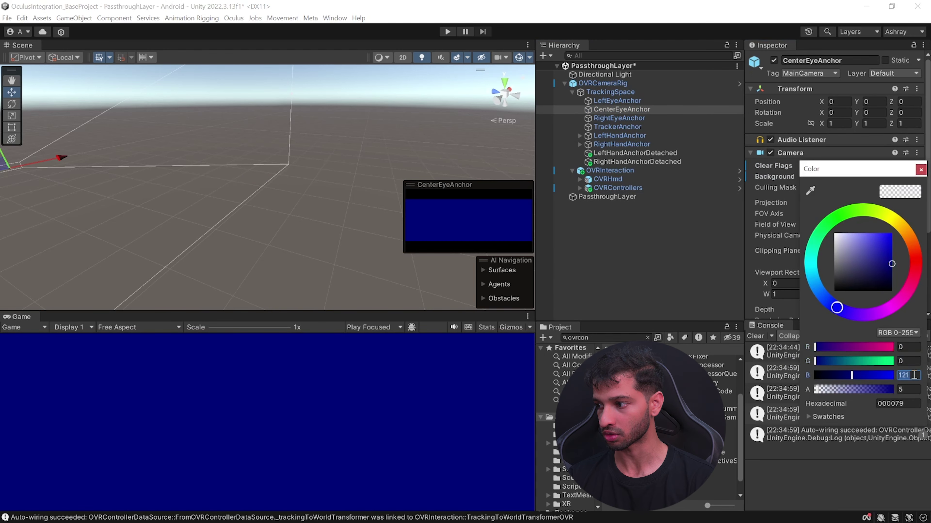
pyautogui.write('0')
pyautogui.click(912, 389)
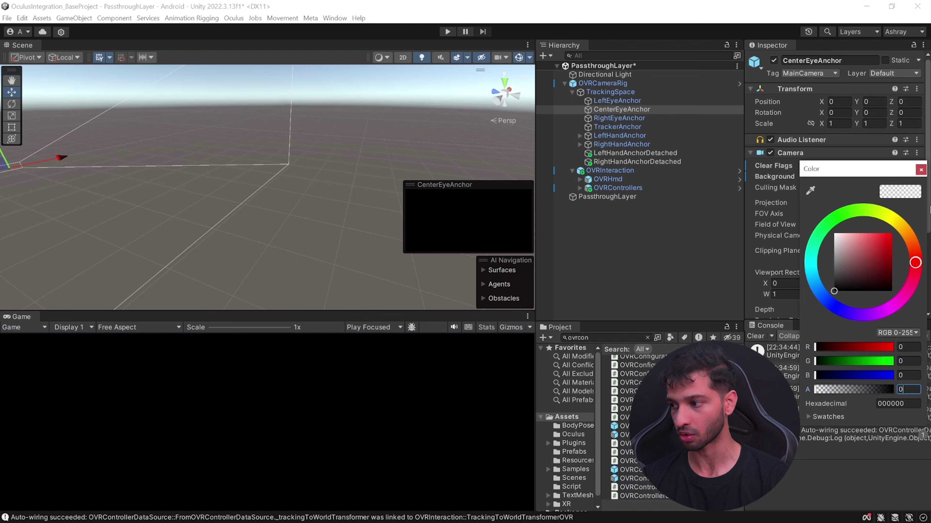
pyautogui.click(922, 170)
# Tick Enable Passthrough in OVRCameraRig's OVR Manager Insight Passthrough section and save the scene
pyautogui.click(602, 84)
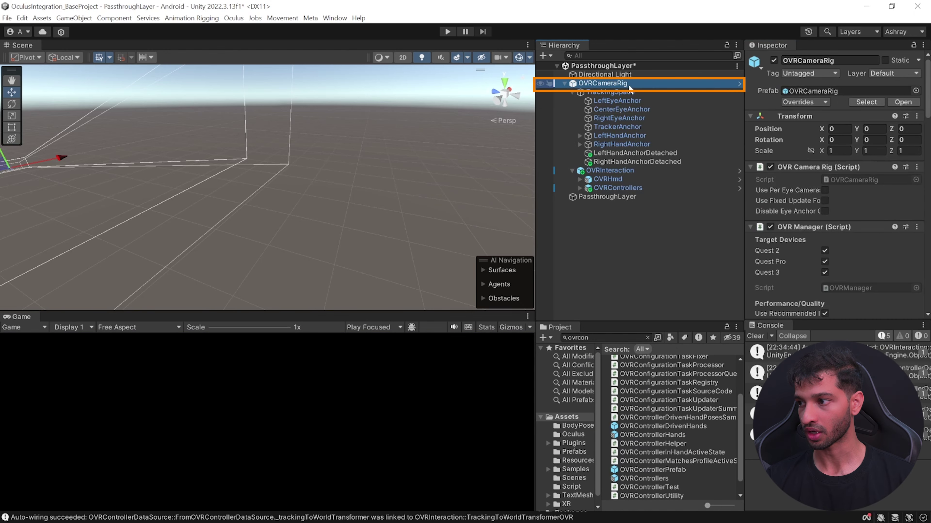
pyautogui.scroll(-15, 855, 184)
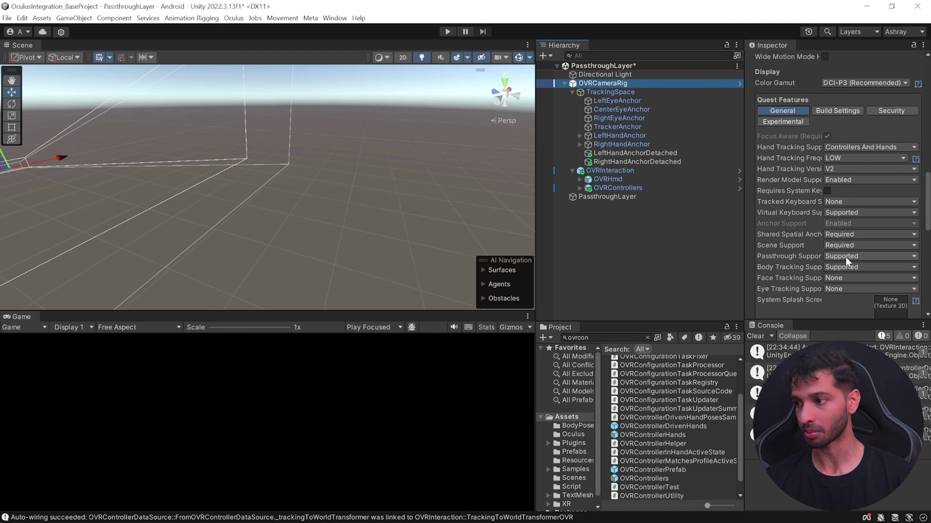
pyautogui.scroll(-5, 848, 254)
pyautogui.scroll(-5, 845, 253)
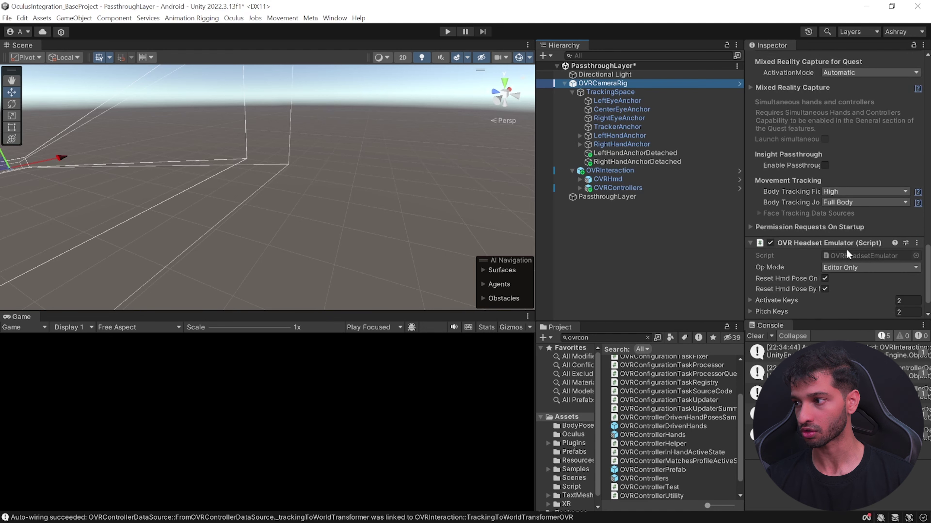
pyautogui.click(825, 165)
pyautogui.hotkey('ctrl', 's')
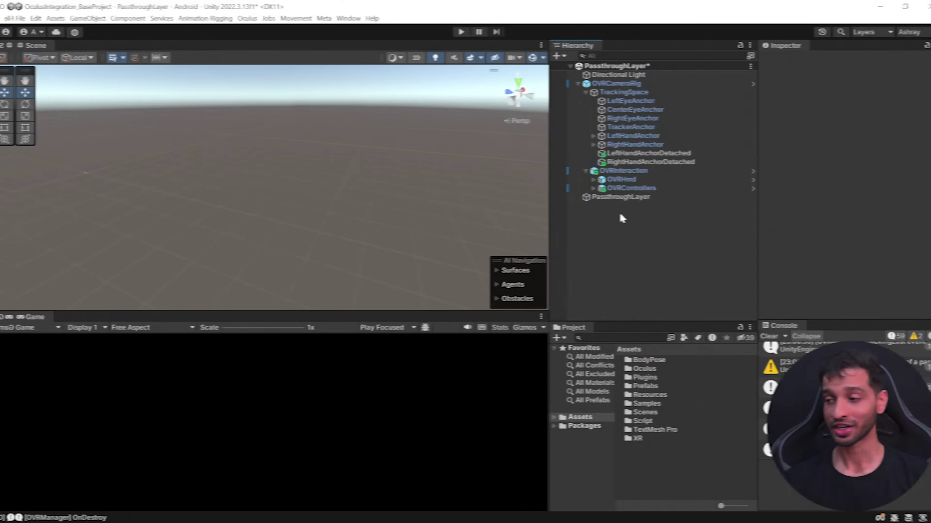
# Set PassthroughLayer's Projection Surface to User Defined
pyautogui.click(604, 197)
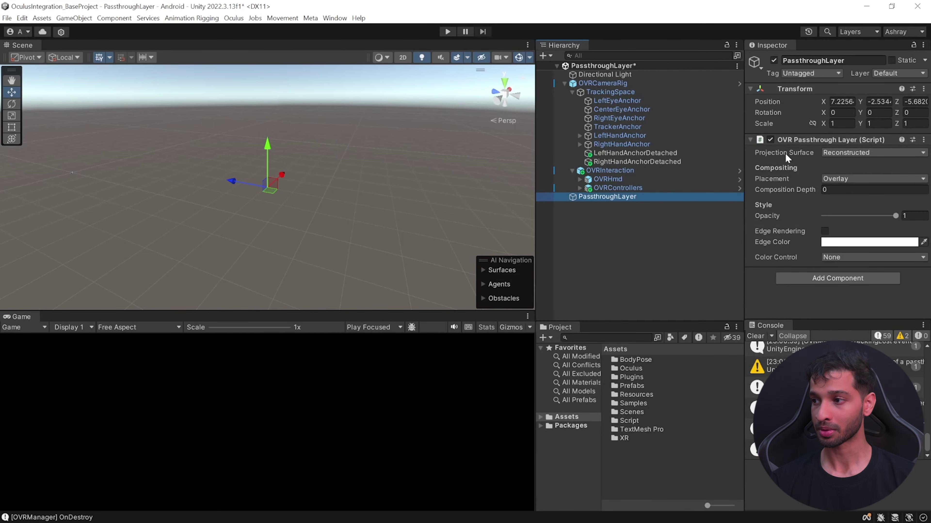
pyautogui.click(921, 157)
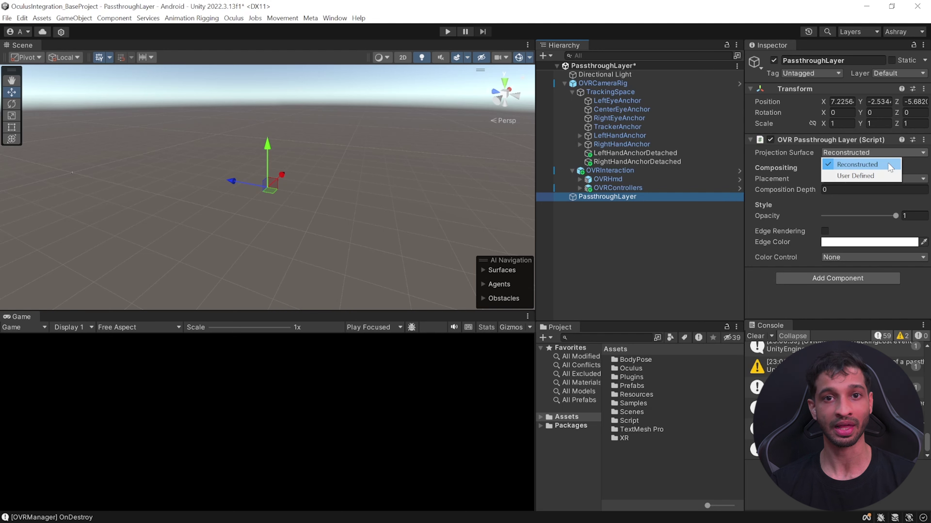
pyautogui.click(883, 179)
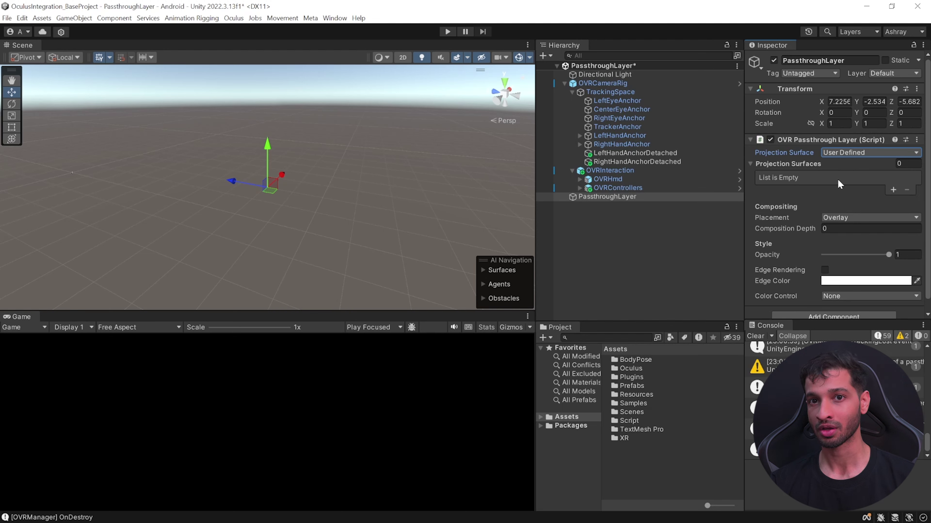
# Add a quad named PassthroughSurface with its Mesh Renderer disabled
pyautogui.rightClick(573, 199)
pyautogui.moveTo(599, 354)
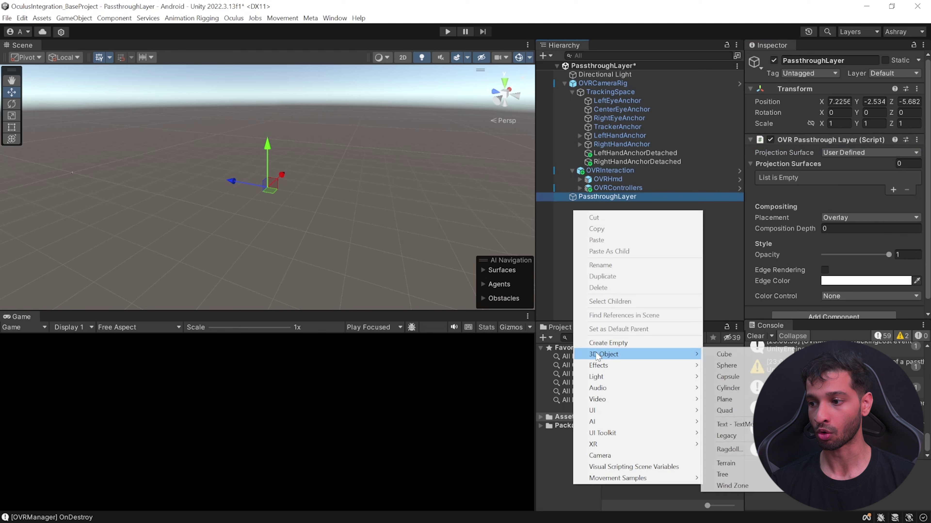
pyautogui.click(748, 410)
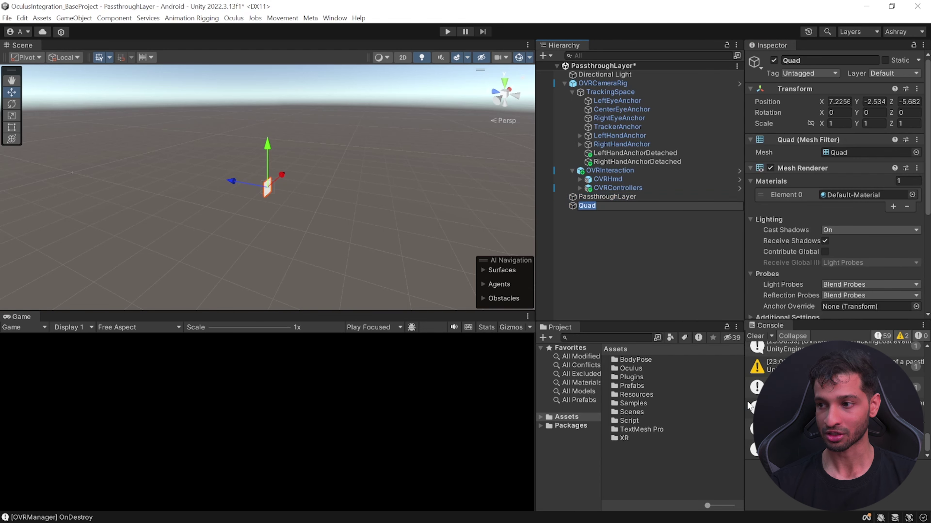
pyautogui.write('PassthroughSurface')
pyautogui.press('Return')
pyautogui.click(771, 168)
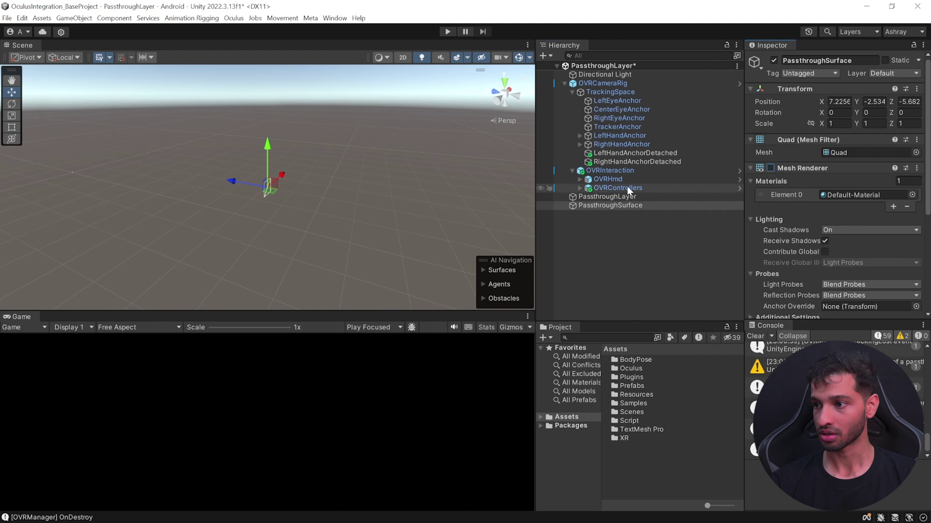
# Add PassthroughSurface to PassthroughLayer's Projection Surfaces, tick Update Transform, and save
pyautogui.moveTo(609, 205); pyautogui.dragTo(829, 189)
pyautogui.click(613, 200)
pyautogui.click(893, 190)
pyautogui.click(822, 189)
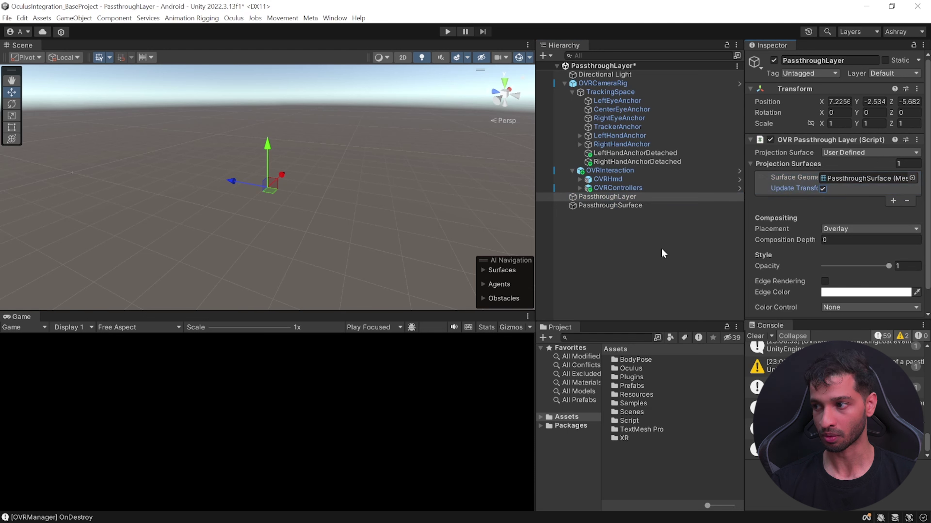
pyautogui.hotkey('ctrl', 's')
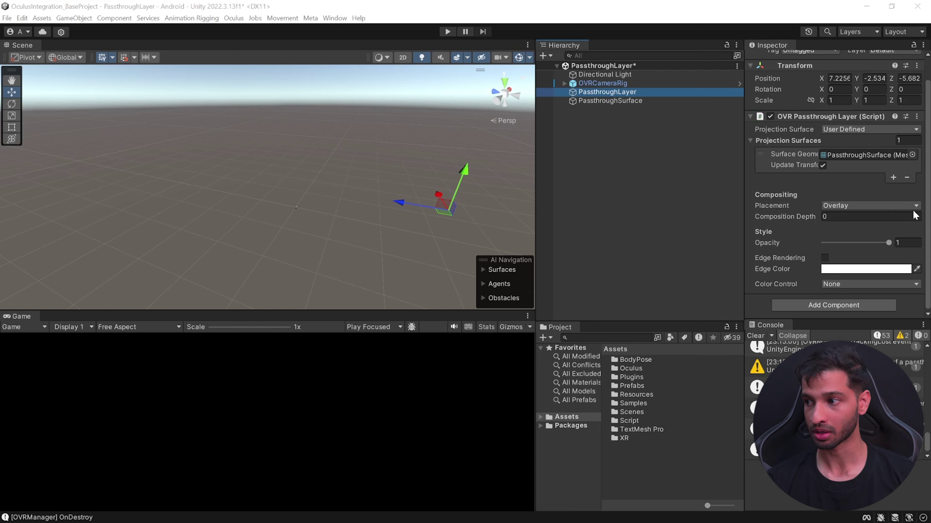
# Set the PassthroughLayer's Placement to Underlay
pyautogui.click(904, 206)
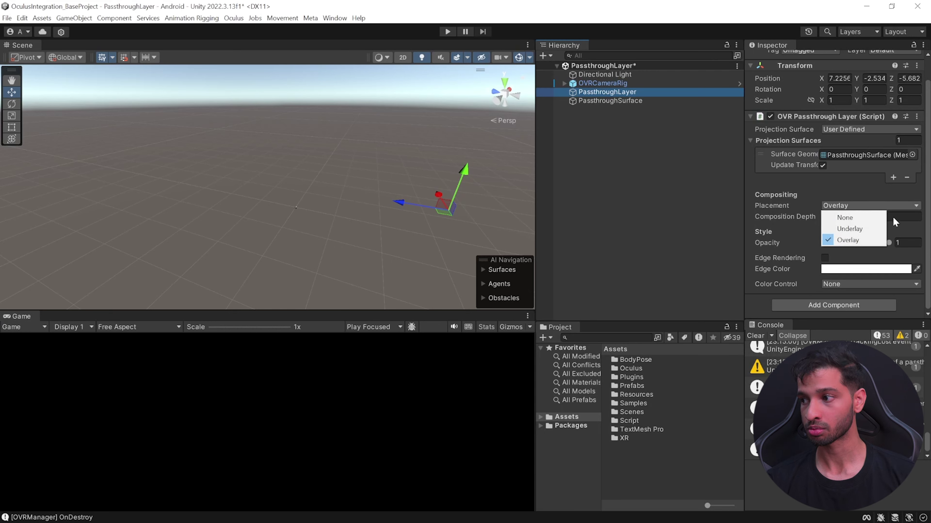
pyautogui.click(875, 230)
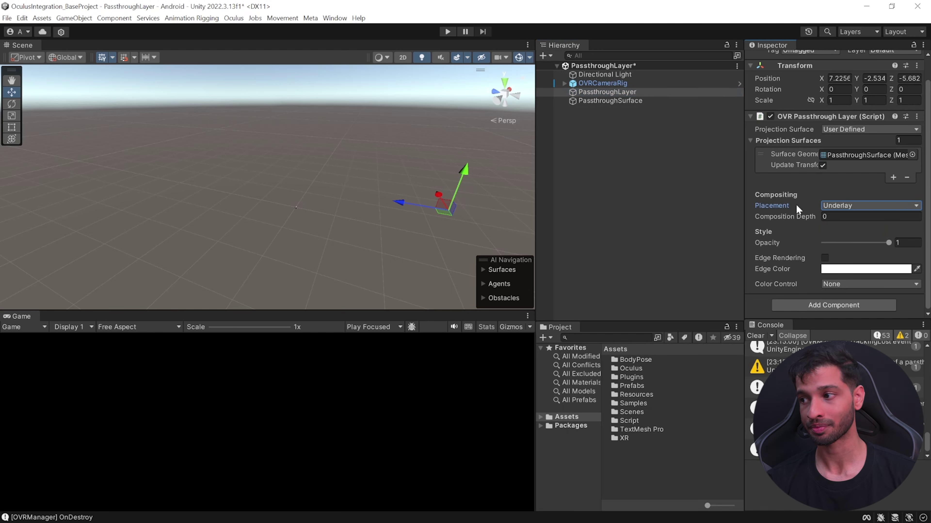
pyautogui.click(854, 206)
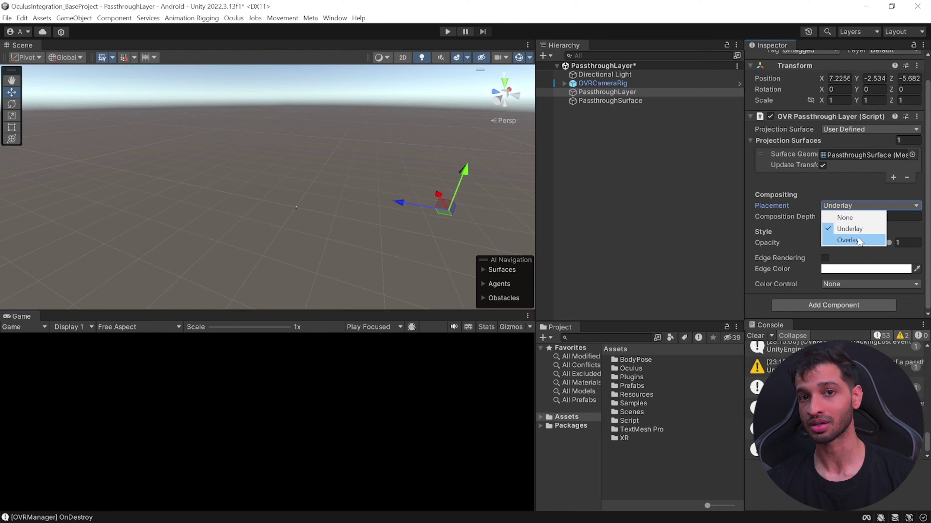
# Duplicate PassthroughLayer and set Composition Depth to 1 on the original and a copy
pyautogui.click(790, 229)
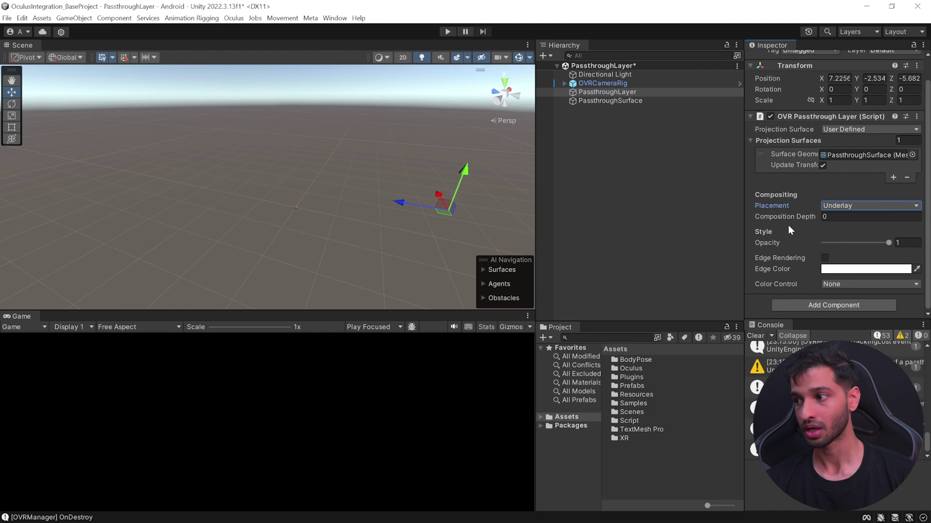
pyautogui.click(612, 92)
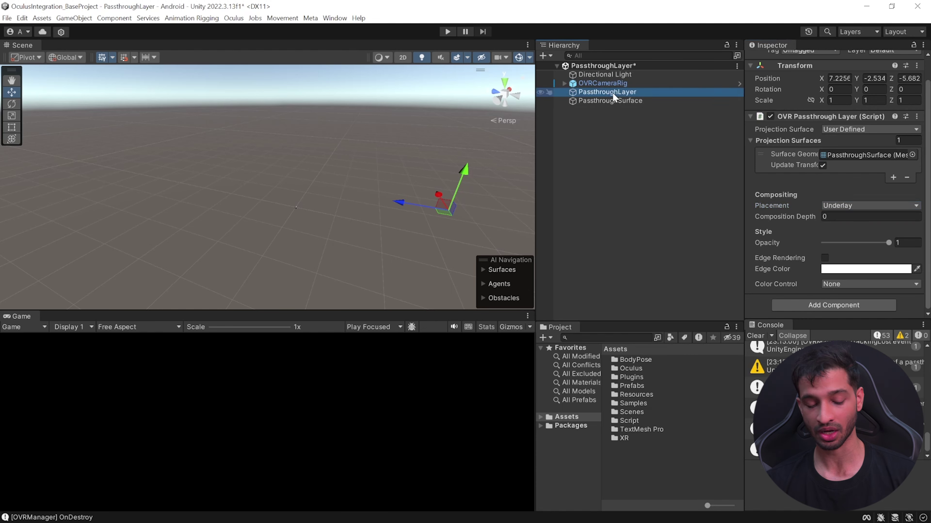
pyautogui.hotkey('ctrl', 'd')
pyautogui.hotkey('ctrl', 'd')
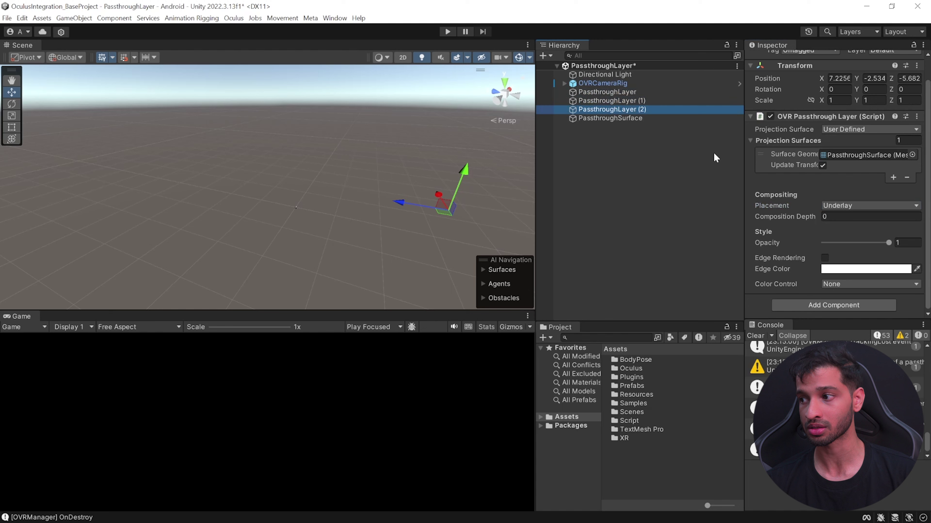
pyautogui.click(620, 95)
pyautogui.click(829, 216)
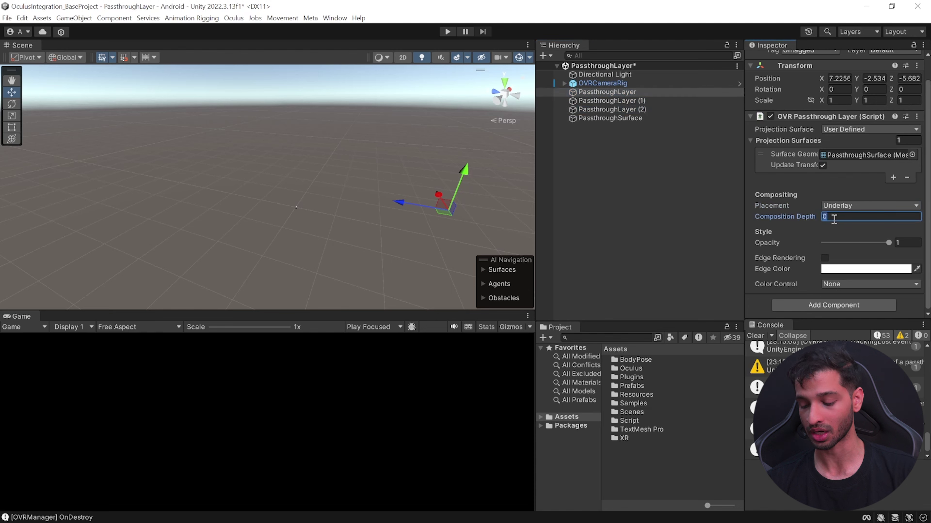
pyautogui.write('1')
pyautogui.click(630, 100)
pyautogui.click(828, 216)
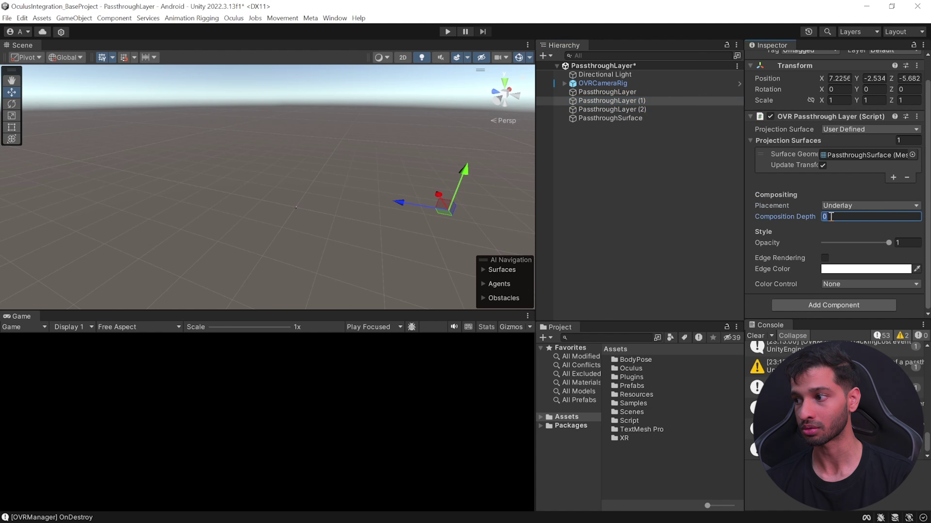
pyautogui.write('1')
# Delete the duplicate PassthroughLayer copies, keeping only the original selected
pyautogui.click(630, 109)
pyautogui.click(631, 92)
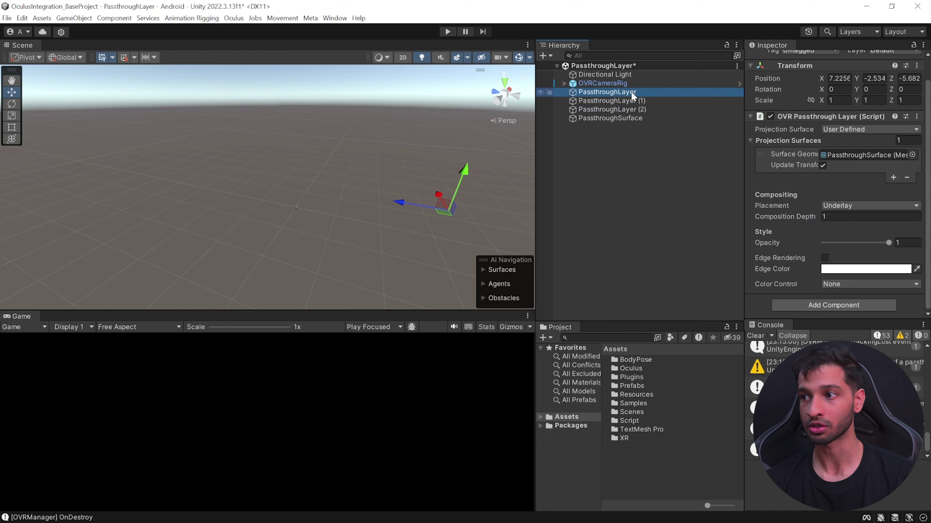
pyautogui.click(633, 111)
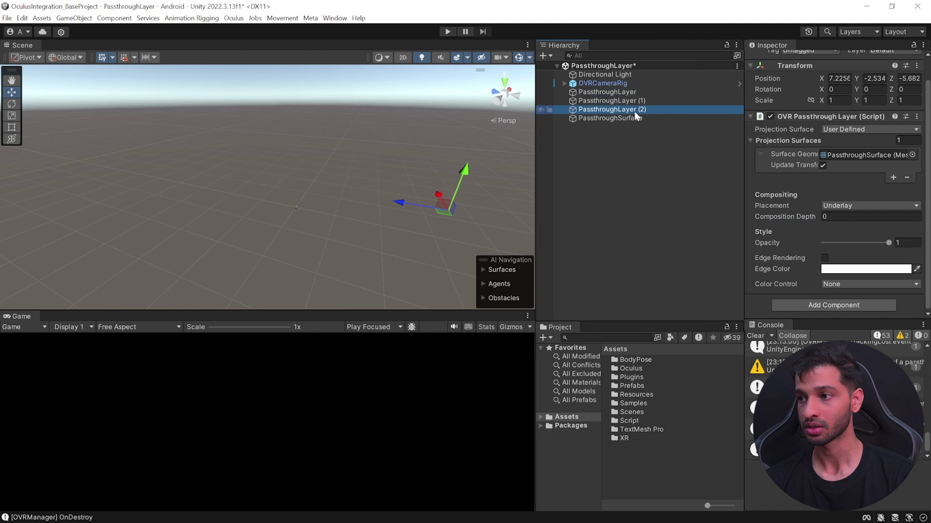
pyautogui.press('Delete')
pyautogui.click(630, 101)
pyautogui.press('Delete')
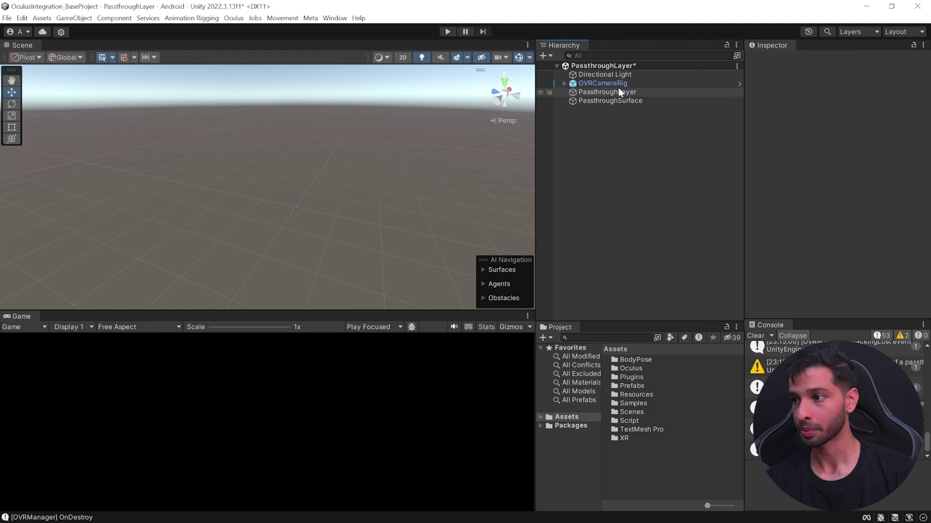
pyautogui.click(619, 91)
pyautogui.scroll(-2, 857, 232)
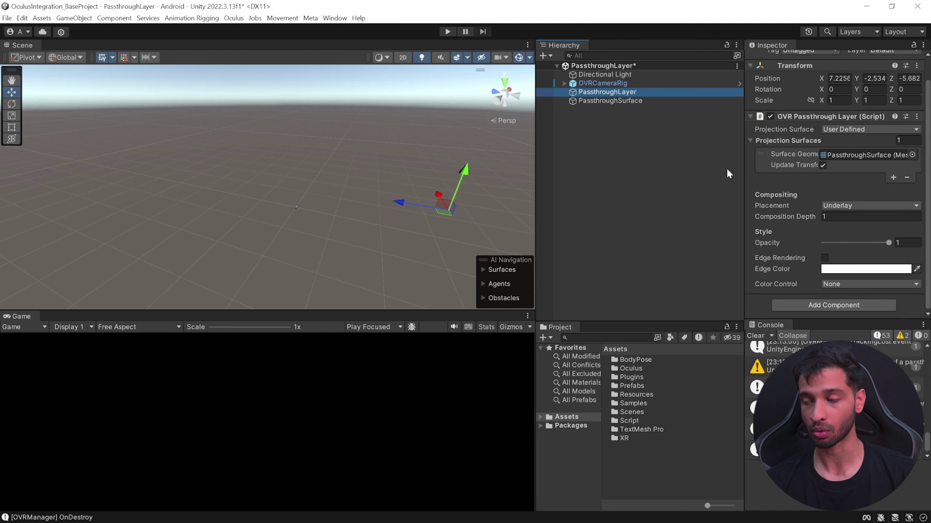
# Add a cube, reset its transform, and move it along Z to about 2.36
pyautogui.rightClick(570, 115)
pyautogui.moveTo(644, 259)
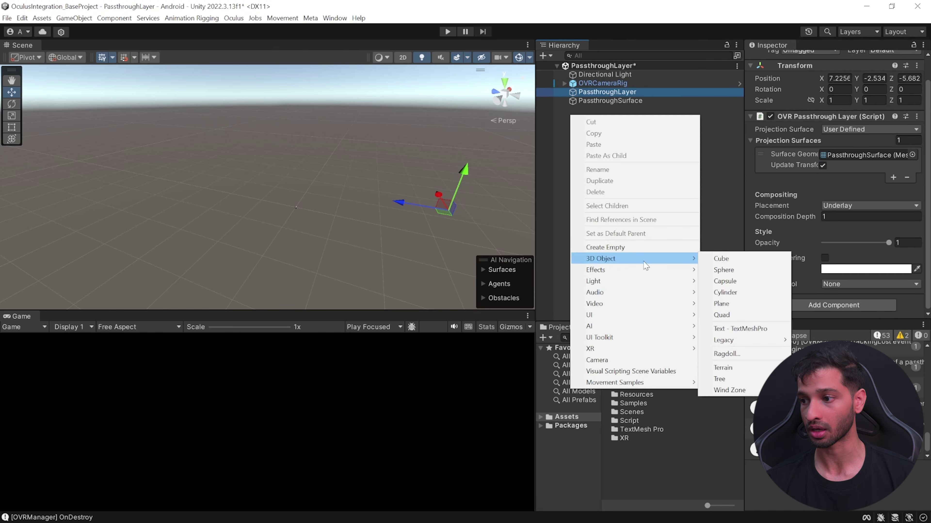
pyautogui.click(727, 260)
pyautogui.rightClick(821, 90)
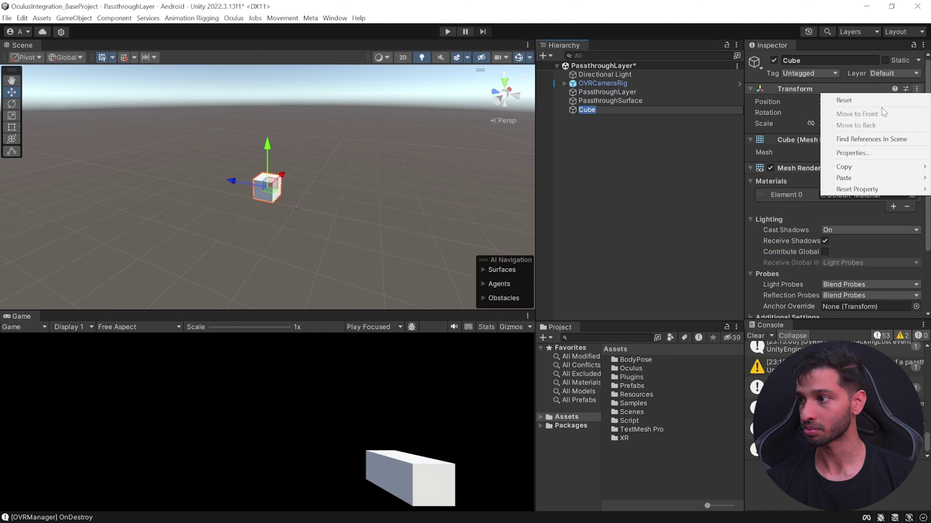
pyautogui.click(842, 100)
pyautogui.moveTo(281, 201); pyautogui.dragTo(206, 184)
# Compare the PassthroughSurface and Cube positions, then save the scene
pyautogui.click(627, 101)
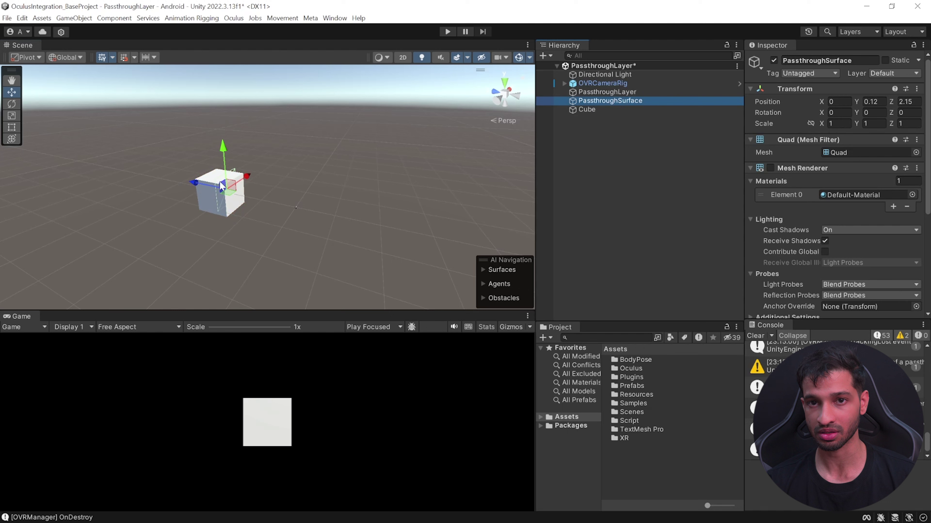
pyautogui.click(587, 110)
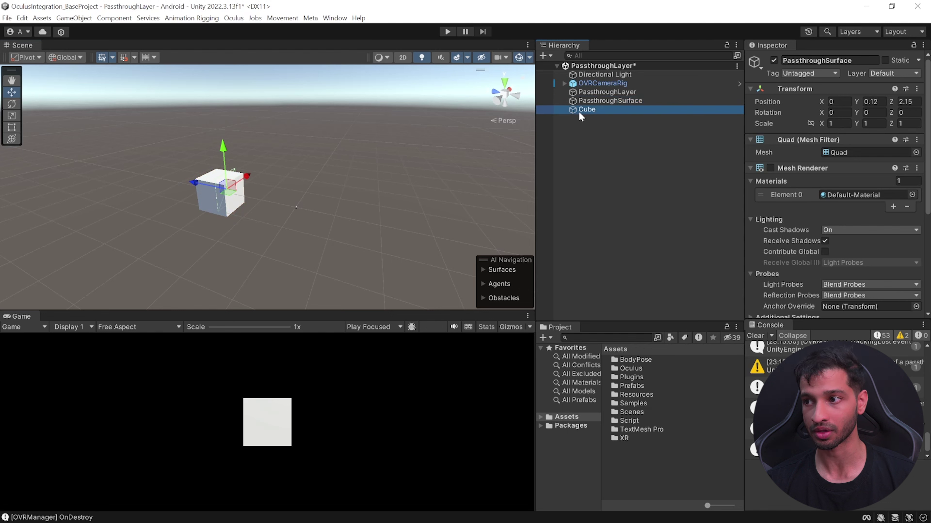
pyautogui.click(609, 149)
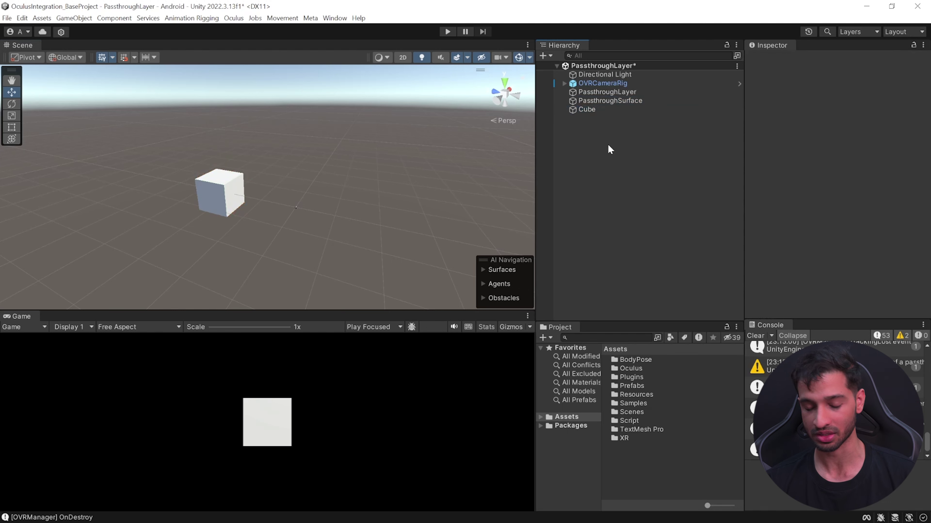
pyautogui.hotkey('ctrl', 's')
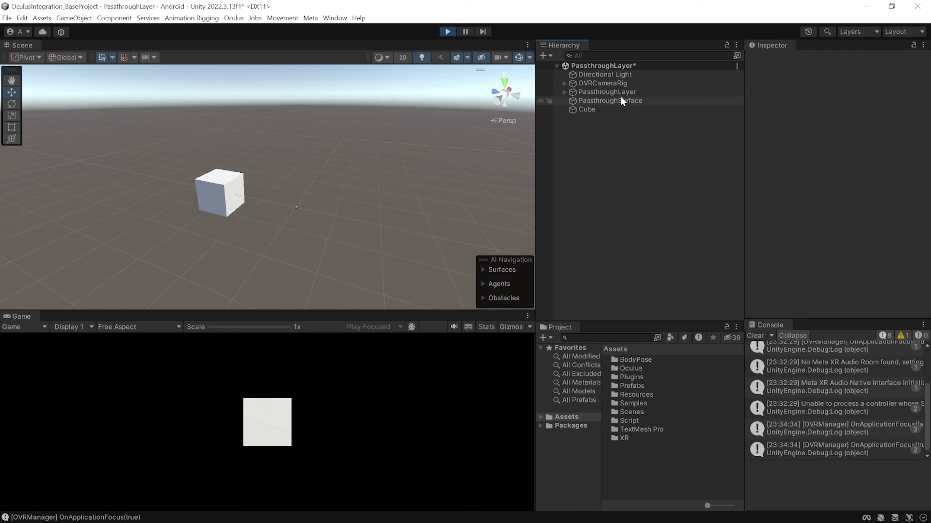
# Switch PassthroughLayer's Placement to Overlay while the scene is playing
pyautogui.click(617, 92)
pyautogui.click(868, 227)
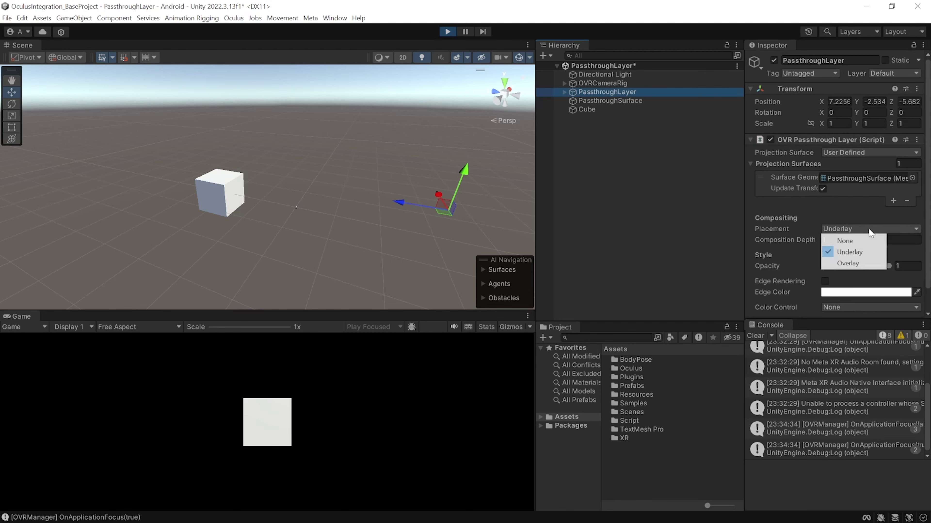
pyautogui.click(863, 266)
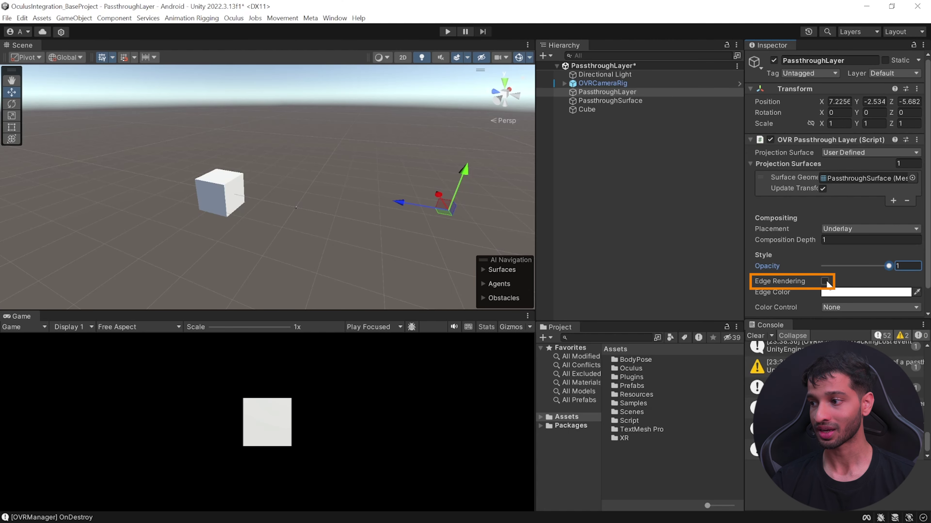
# Slide the passthrough Brightness and Contrast up and down, returning them to 0
pyautogui.scroll(-1, 851, 292)
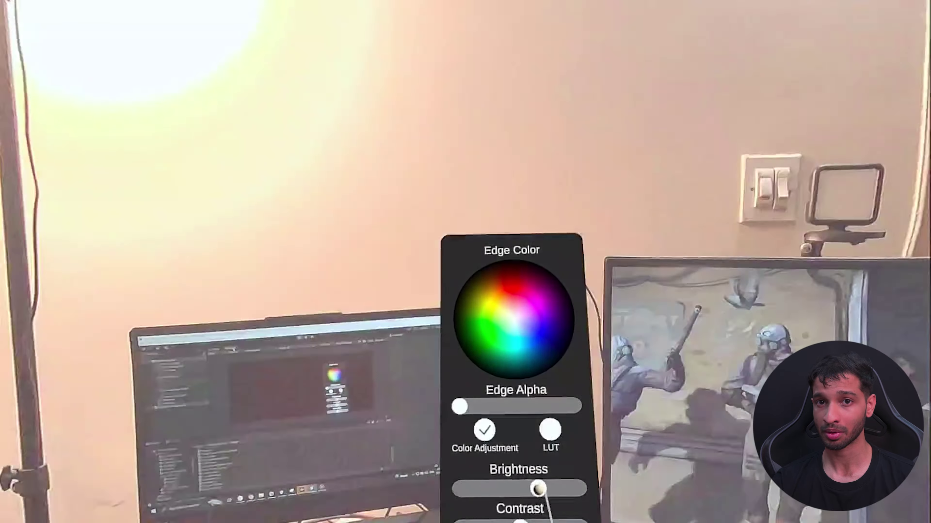
pyautogui.moveTo(538, 488)
pyautogui.mouseDown()
pyautogui.moveTo(576, 485)
pyautogui.moveTo(523, 486)
pyautogui.mouseUp()
pyautogui.moveTo(524, 520)
pyautogui.mouseDown()
pyautogui.moveTo(482, 520)
pyautogui.moveTo(532, 517)
pyautogui.mouseUp()
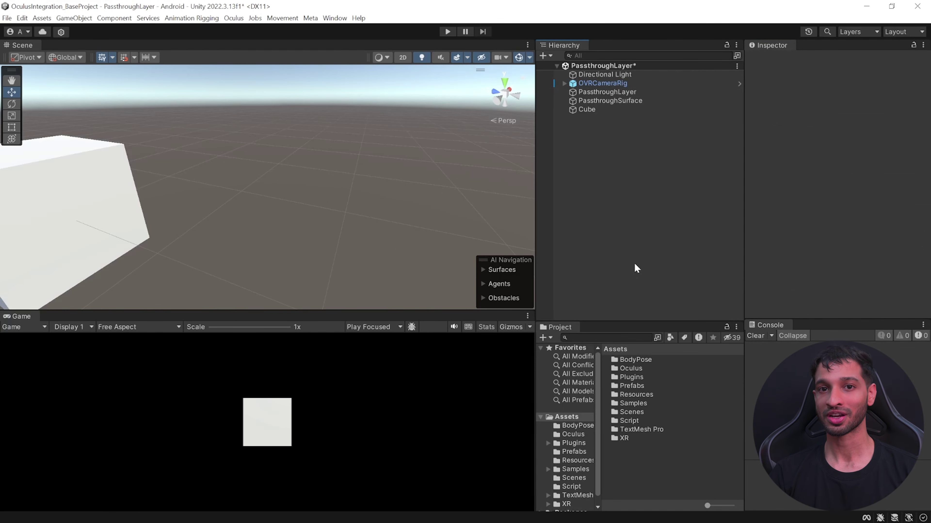
# Delete the PassthroughSurface and Cube objects from the scene
pyautogui.click(597, 104)
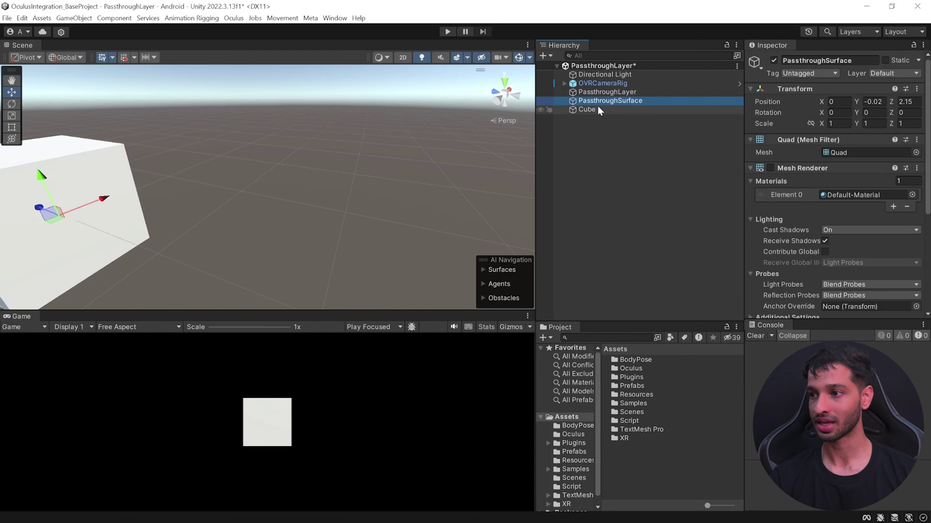
pyautogui.keyDown('ctrl'); pyautogui.click(596, 107); pyautogui.keyUp('ctrl')
pyautogui.press('Delete')
# Set PassthroughLayer's Projection Surface to Reconstructed and its Color Control to None
pyautogui.click(623, 93)
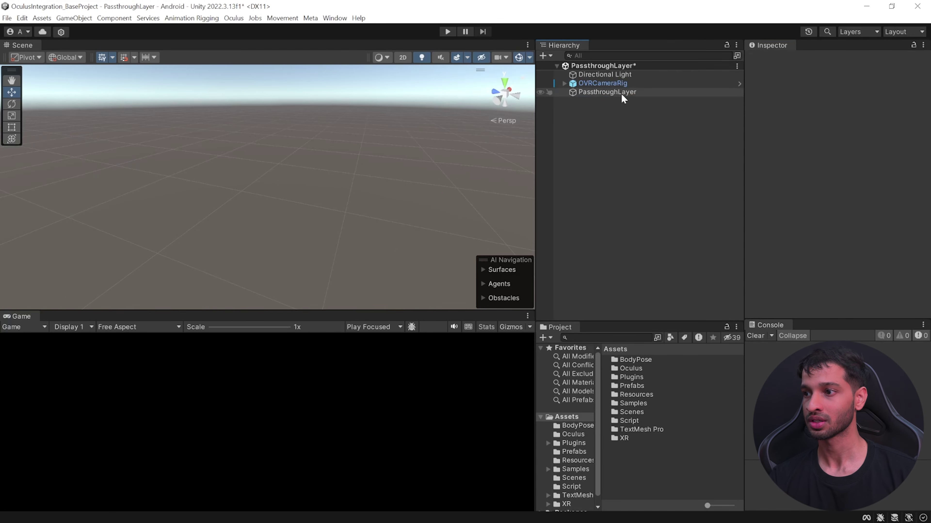
pyautogui.click(881, 153)
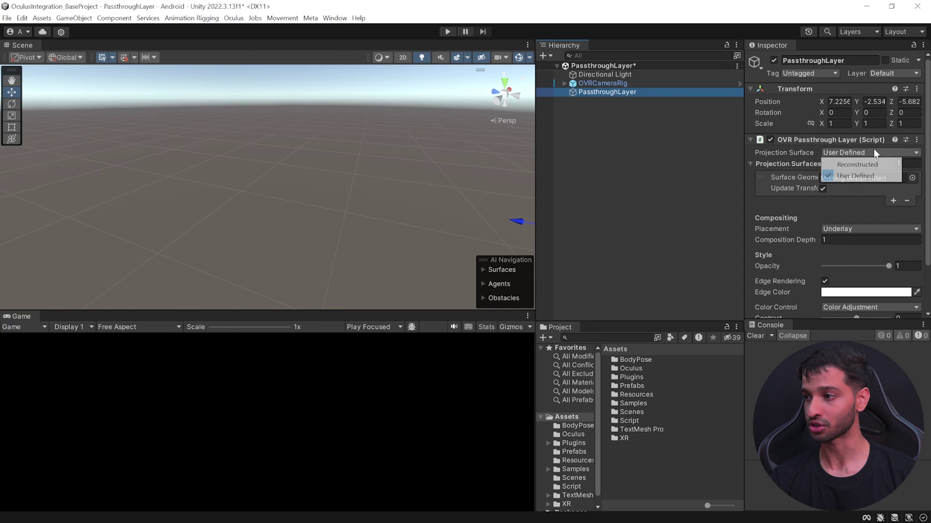
pyautogui.click(884, 166)
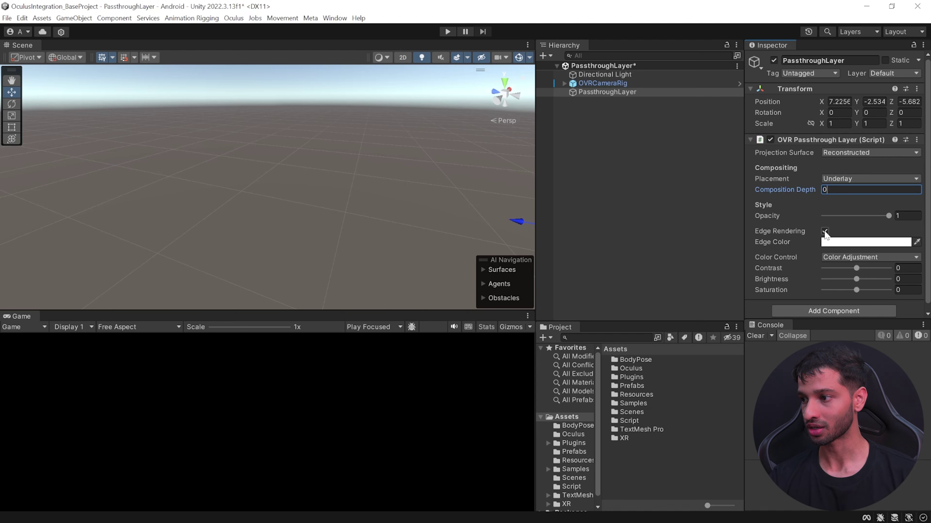
pyautogui.click(837, 255)
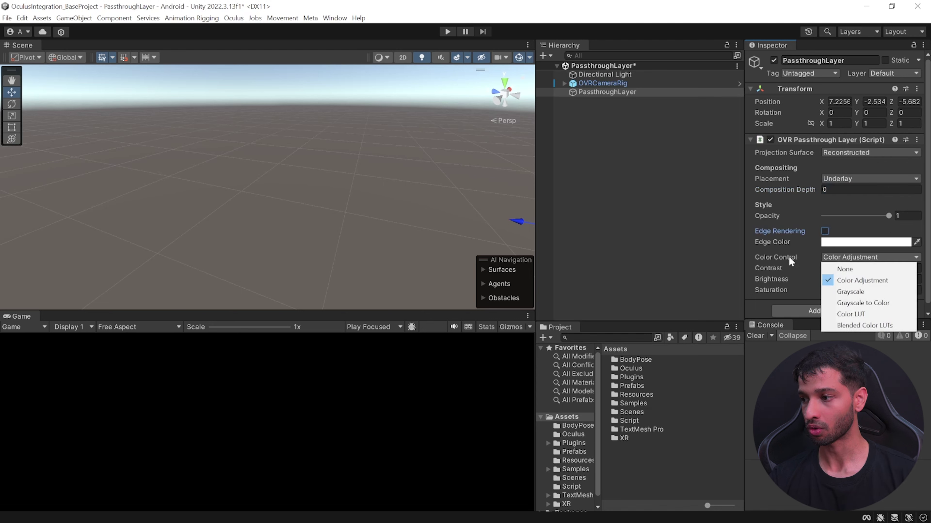
pyautogui.click(875, 269)
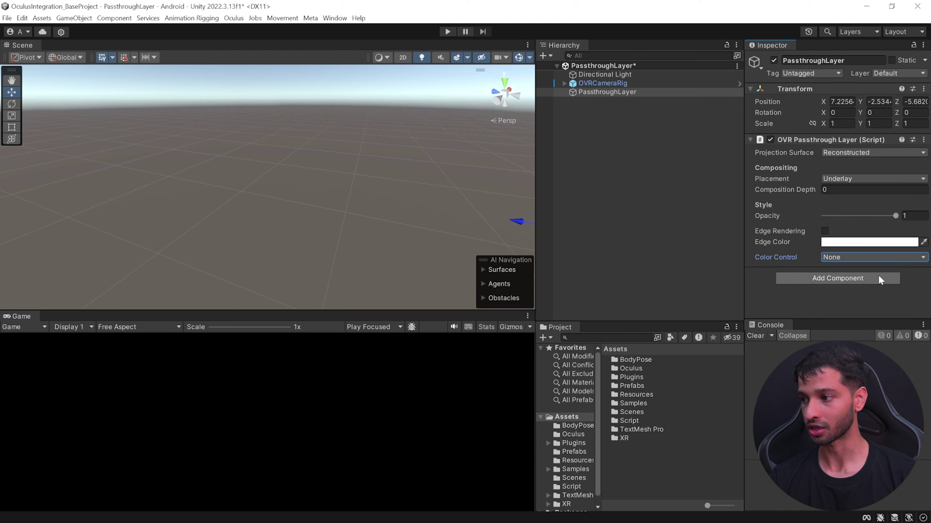
# Make the CenterEyeAnchor camera background black with alpha raised from 0 to 255
pyautogui.click(565, 83)
pyautogui.click(621, 110)
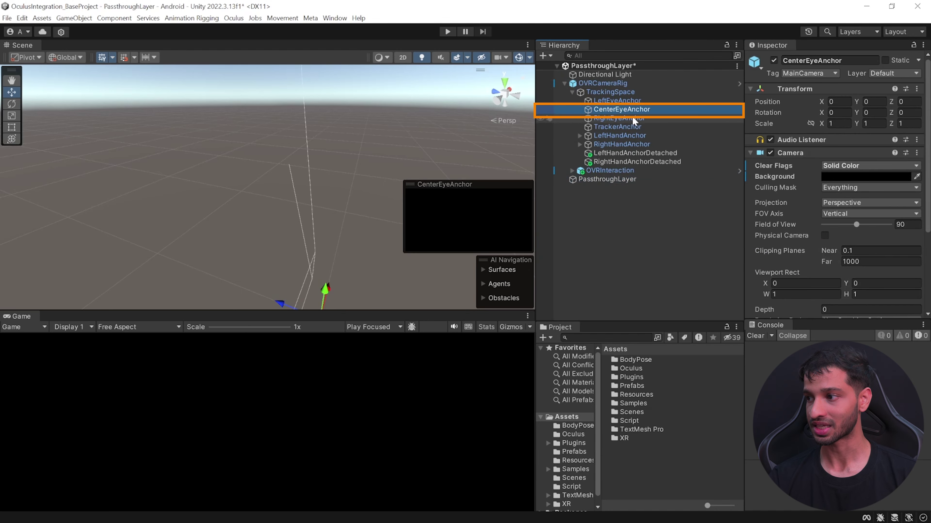
pyautogui.click(848, 177)
pyautogui.click(887, 178)
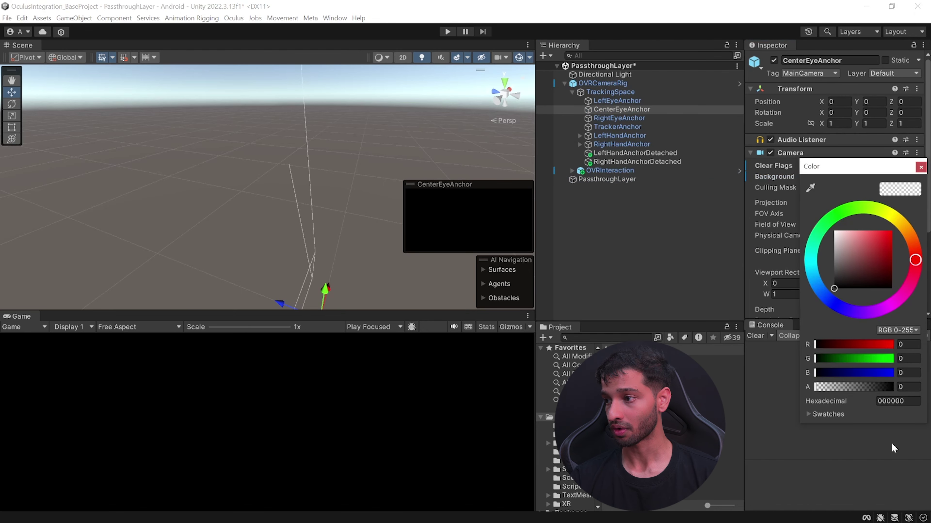
pyautogui.moveTo(835, 392); pyautogui.dragTo(857, 389)
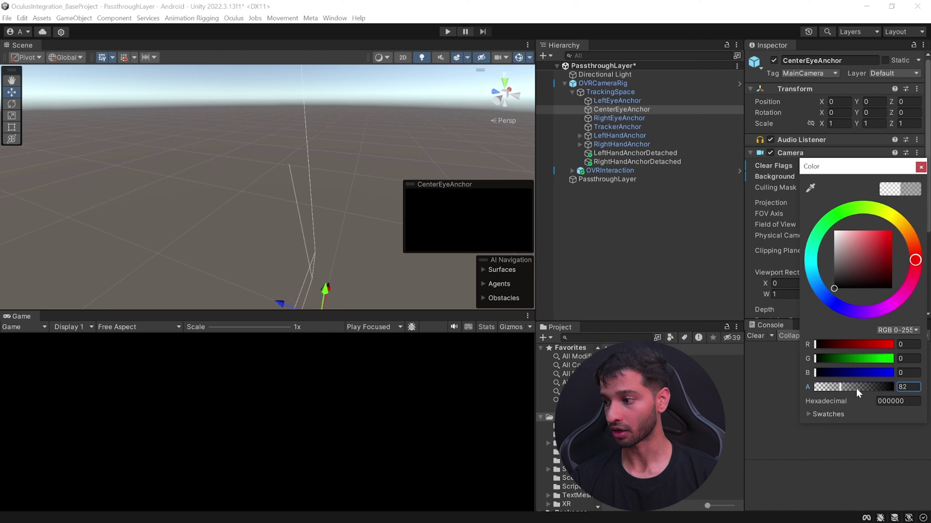
pyautogui.click(920, 167)
# Create an empty game object named FlashLight
pyautogui.rightClick(570, 200)
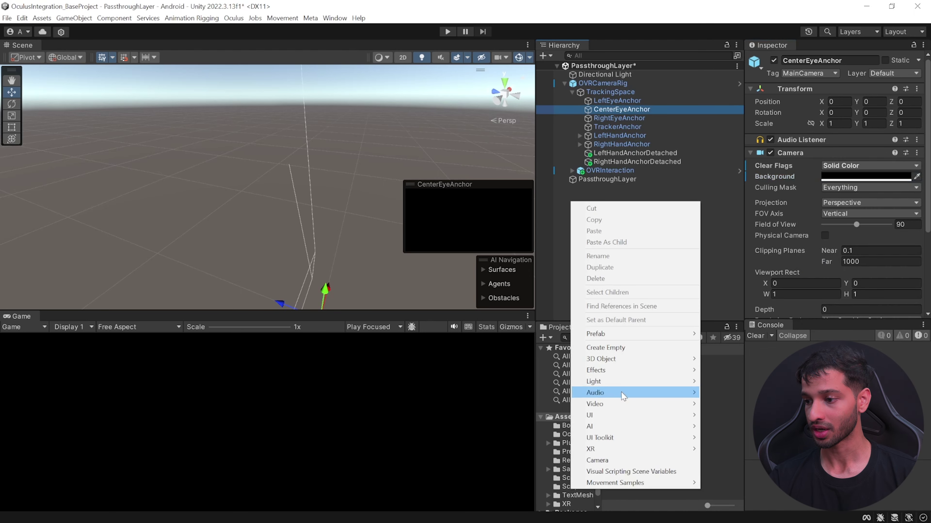
pyautogui.click(599, 347)
pyautogui.write('F')
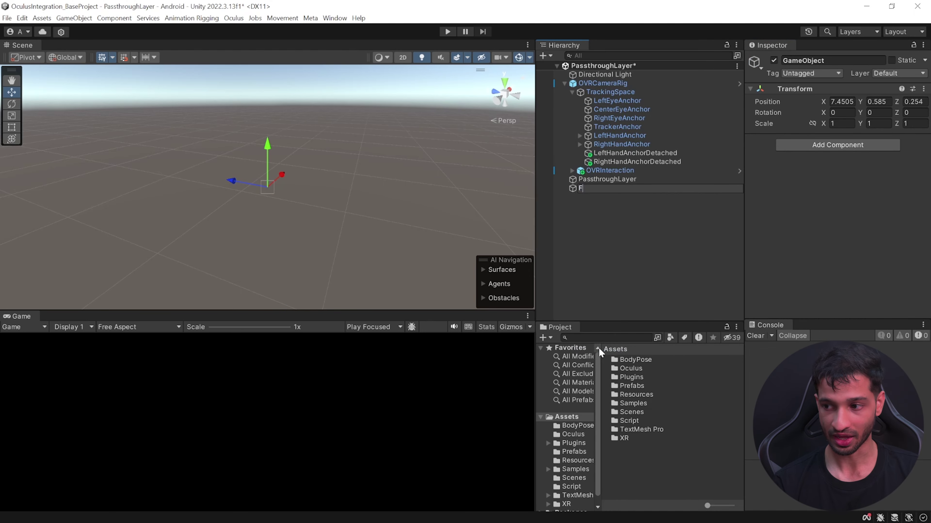
pyautogui.write('lashLight')
pyautogui.press('Return')
# Add a child Cylinder under FlashLight and scale it to X 0.1, Y 0.15
pyautogui.rightClick(597, 188)
pyautogui.moveTo(659, 312)
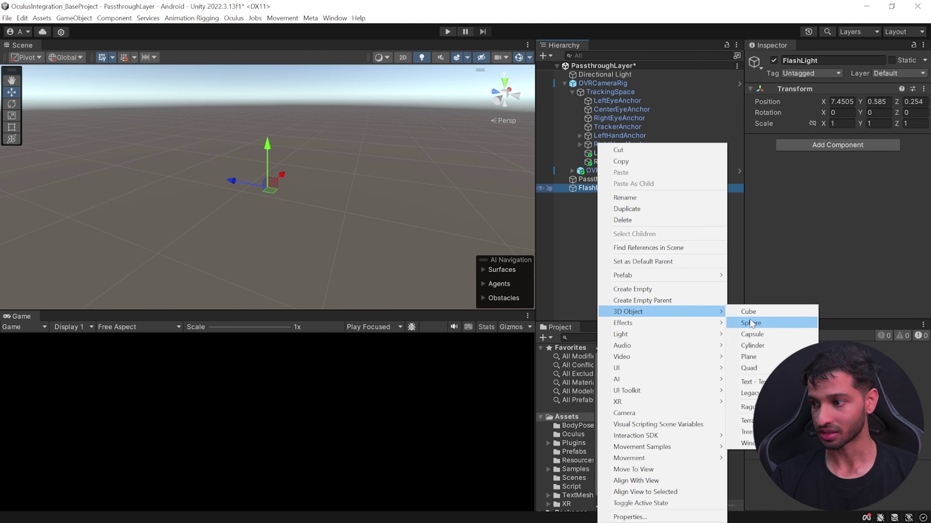
pyautogui.click(752, 345)
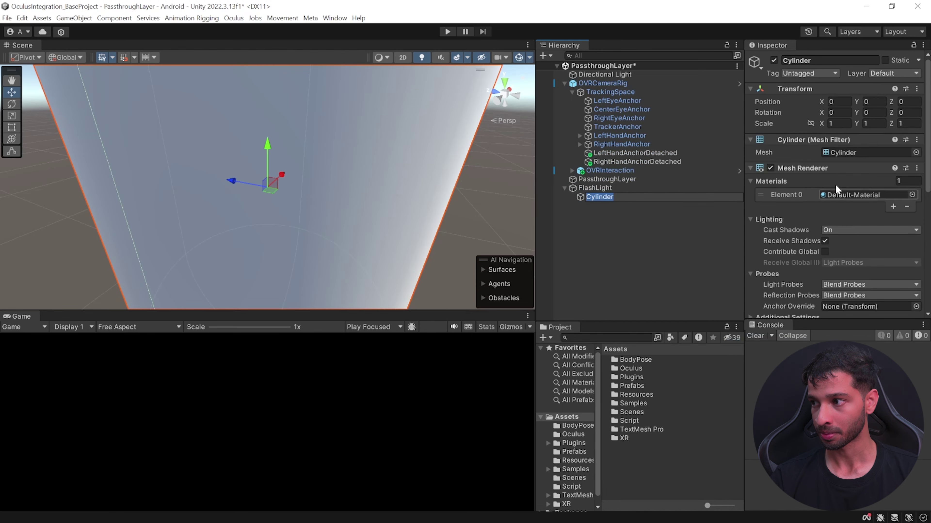
pyautogui.click(840, 125)
pyautogui.write('0.1')
pyautogui.press('Tab')
pyautogui.write('0.')
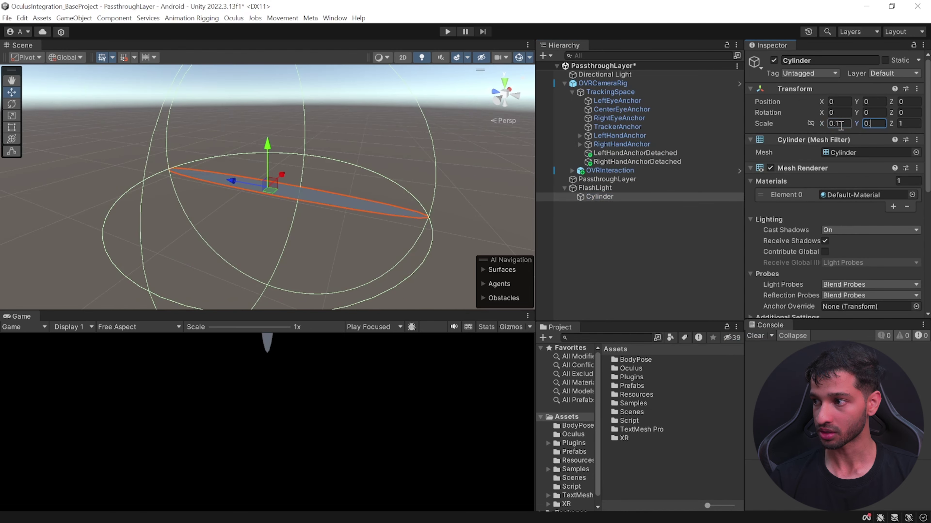
pyautogui.write('15')
pyautogui.press('Tab')
# Set the cylinder's Z scale to 0.15 and add an empty LightVolumnes child under FlashLight
pyautogui.write('0.')
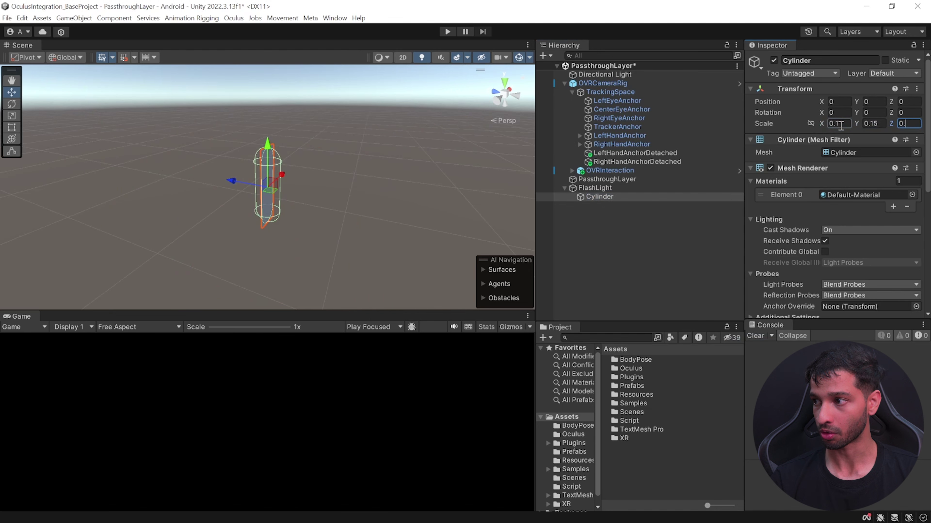
pyautogui.write('15')
pyautogui.rightClick(589, 186)
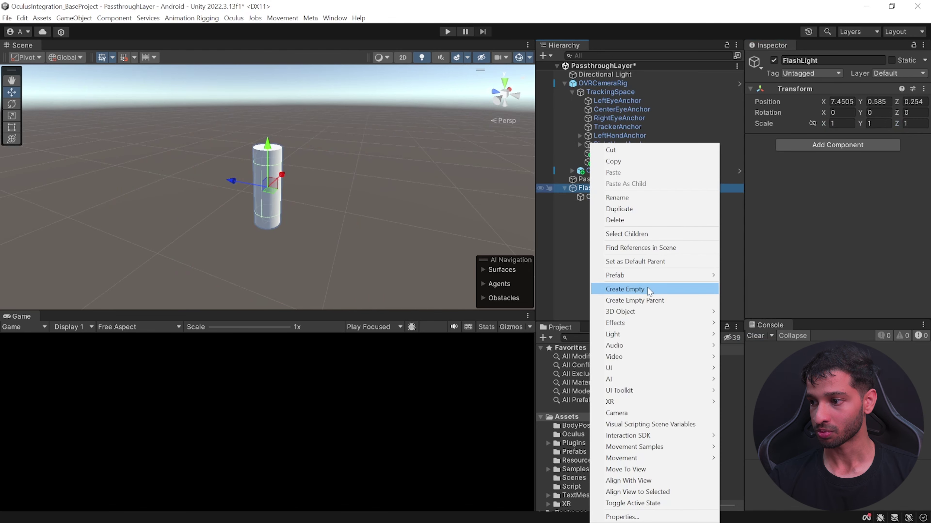
pyautogui.click(647, 290)
pyautogui.write('LightVolumnes')
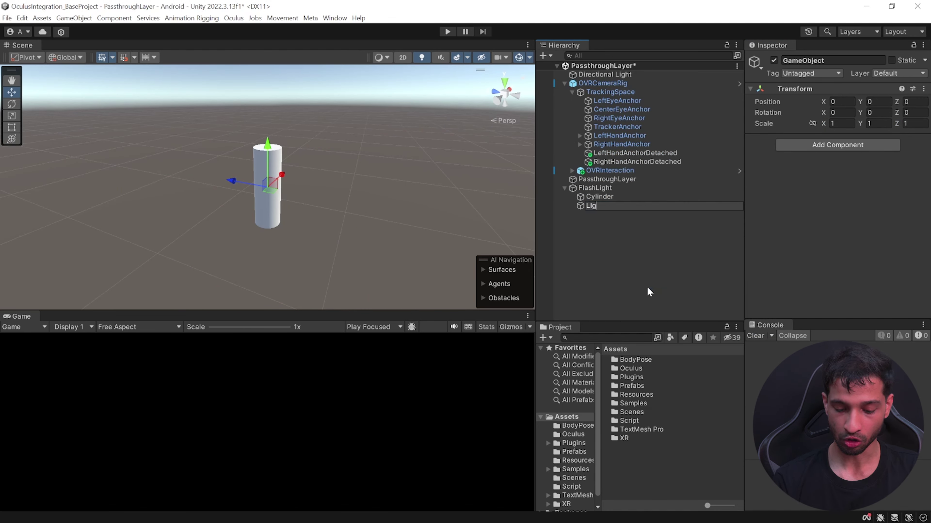
pyautogui.press('Return')
# Add a Light Volume Generator component to LightVolumnes
pyautogui.click(864, 145)
pyautogui.write('gene')
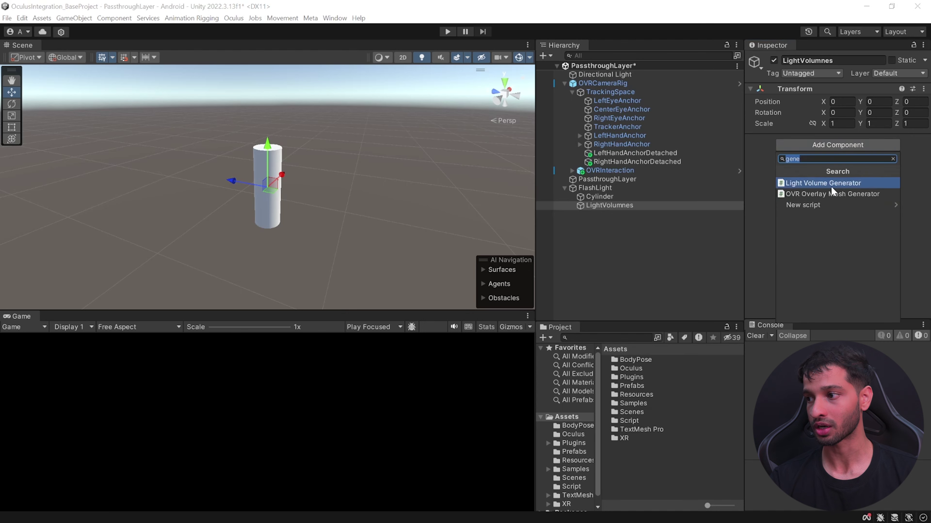
pyautogui.click(863, 184)
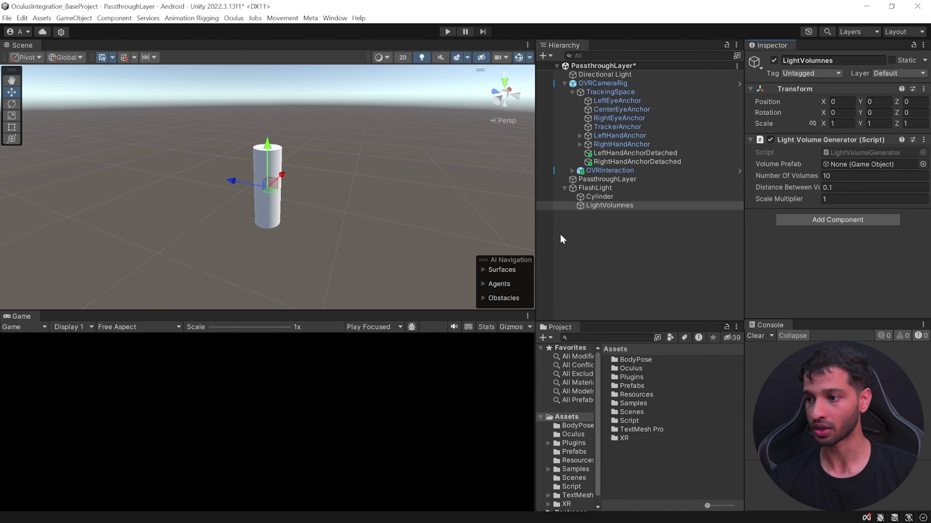
# Create a Quad, reset its transform to the origin, and scale it to 0.8, 0.8, 8
pyautogui.rightClick(561, 237)
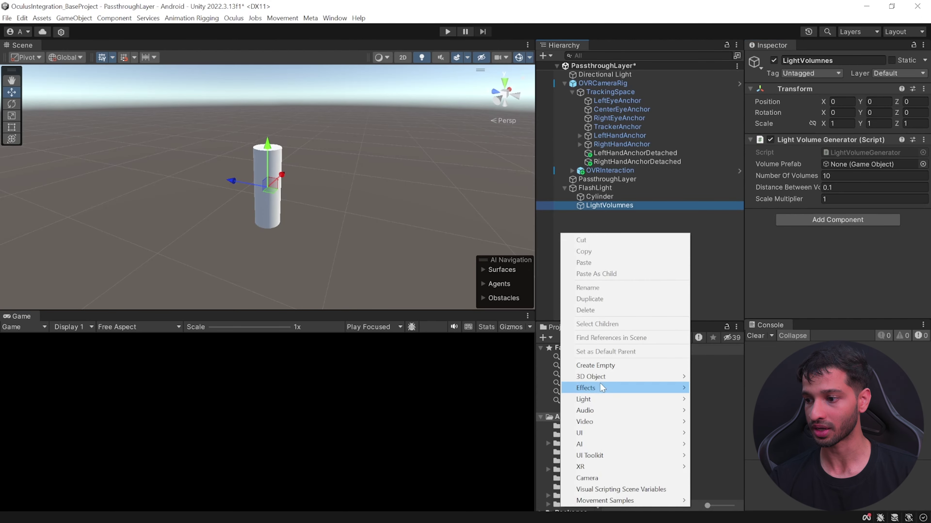
pyautogui.moveTo(600, 382)
pyautogui.click(731, 433)
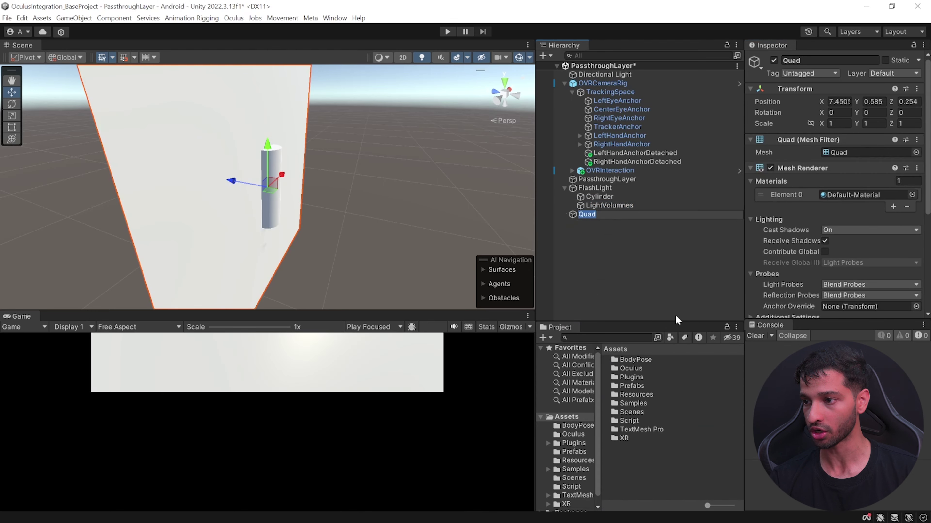
pyautogui.rightClick(842, 102)
pyautogui.click(852, 101)
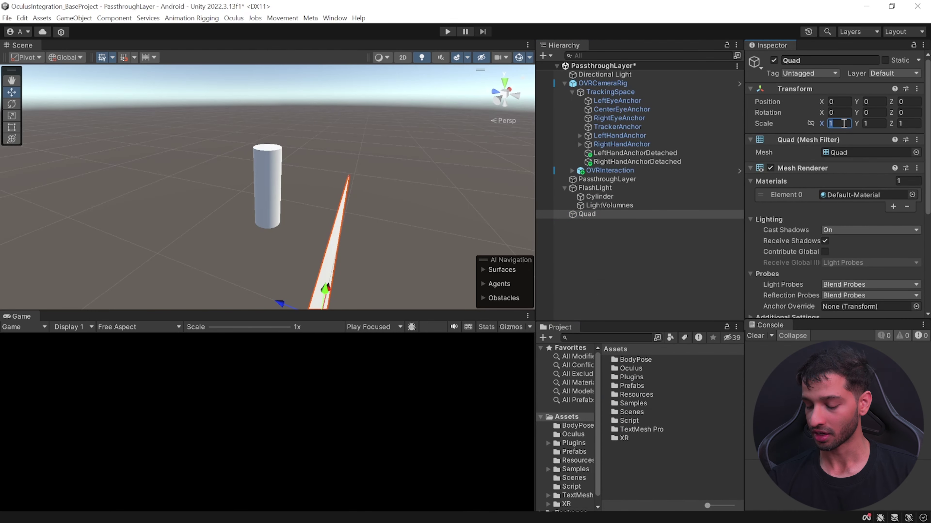
pyautogui.write('0.8')
pyautogui.press('Tab')
pyautogui.write('0.8')
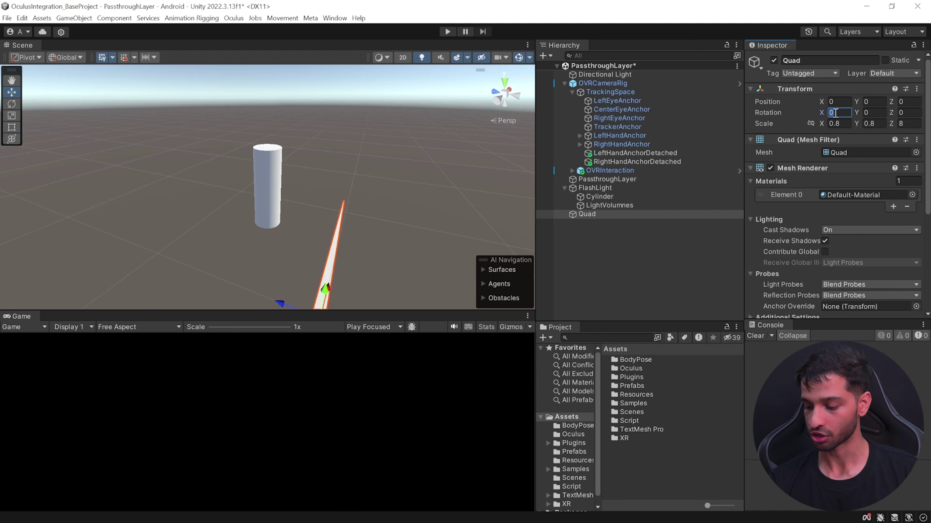
pyautogui.write('-90')
# Create a new material using the Oculus/SelectivePassthrough shader
pyautogui.click(620, 457)
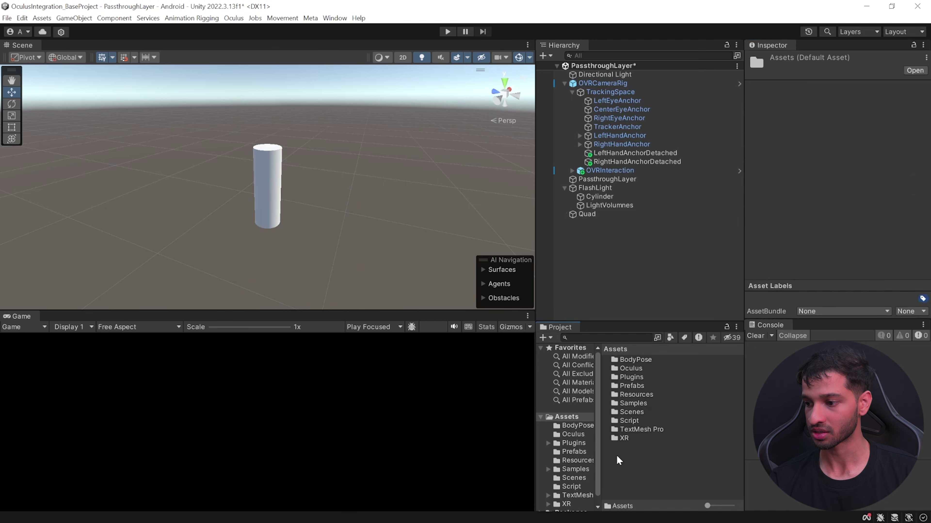
pyautogui.rightClick(619, 458)
pyautogui.moveTo(645, 179)
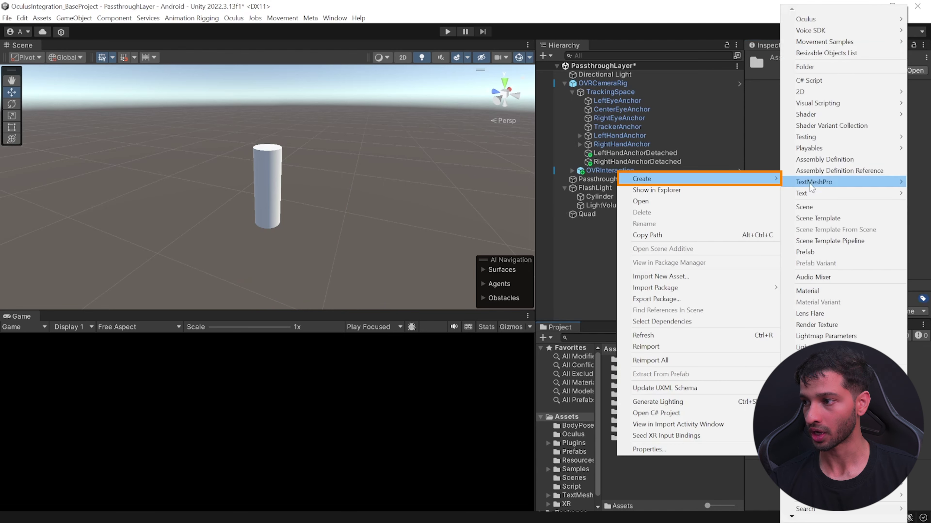
pyautogui.click(835, 292)
pyautogui.click(838, 66)
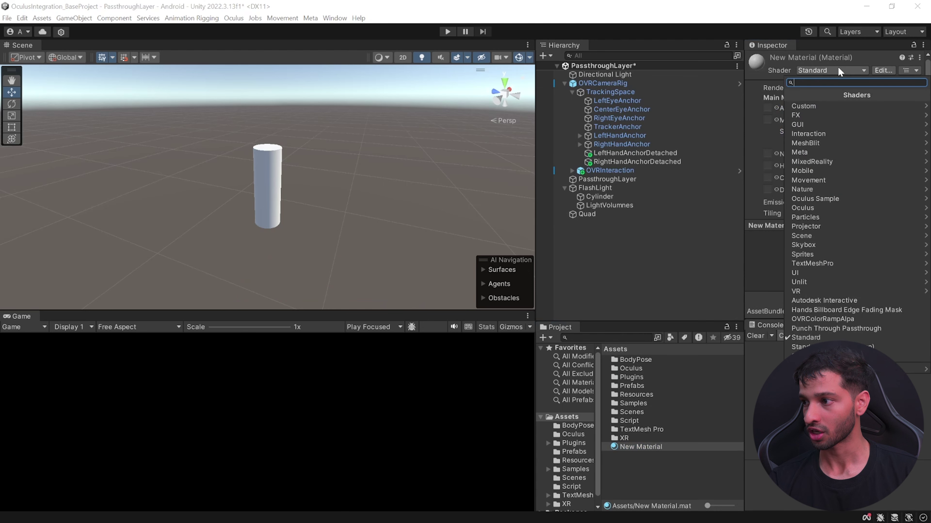
pyautogui.click(825, 207)
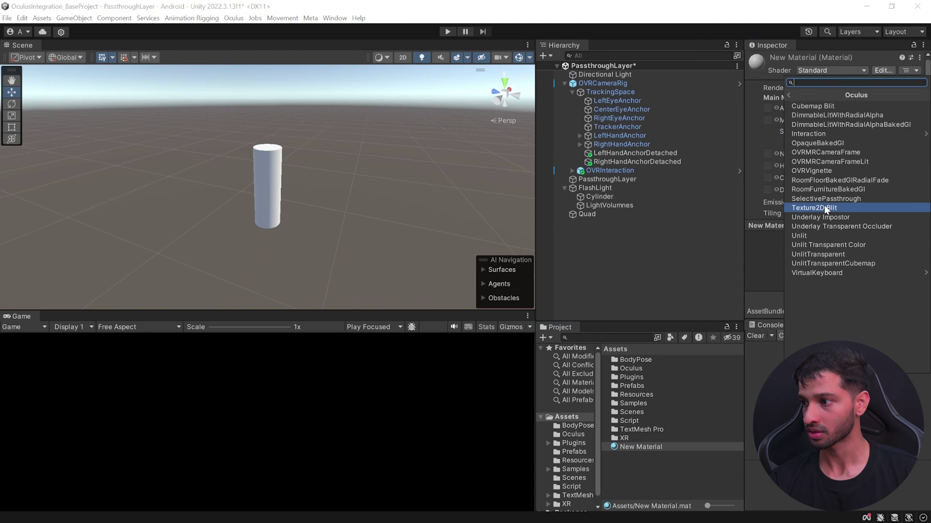
pyautogui.click(854, 198)
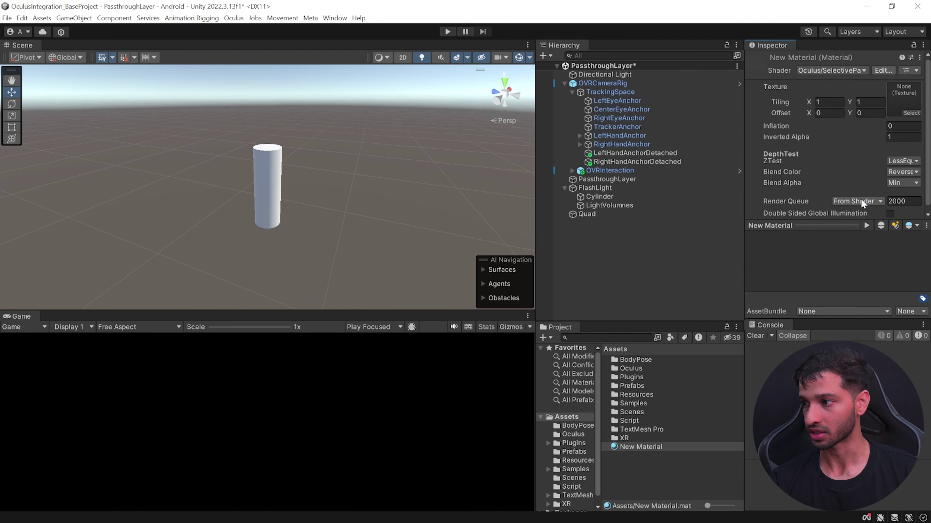
# Give the material Default-Particle texture, ReverseSubtract blend alpha, render queue 1999, and name it LightVolume
pyautogui.click(915, 114)
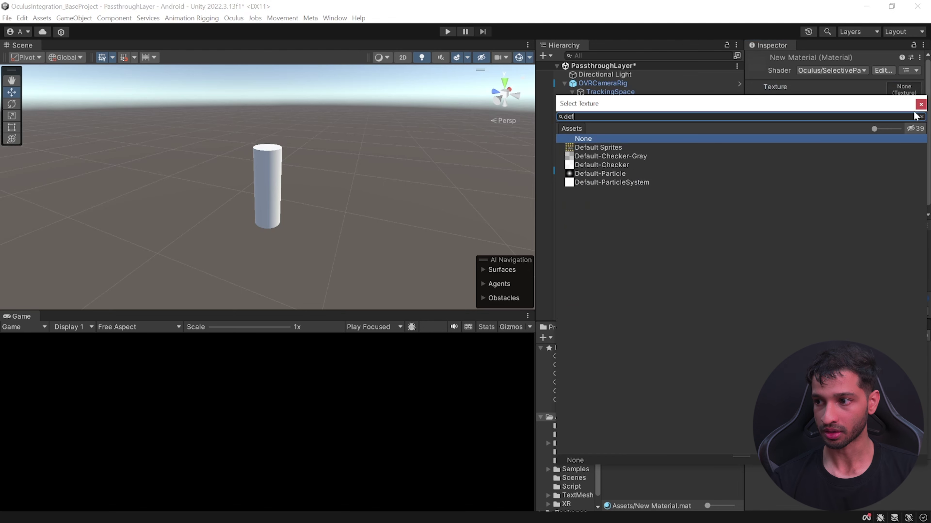
pyautogui.press('Down')
pyautogui.press('Down')
pyautogui.press('Down')
pyautogui.press('Down')
pyautogui.press('Return')
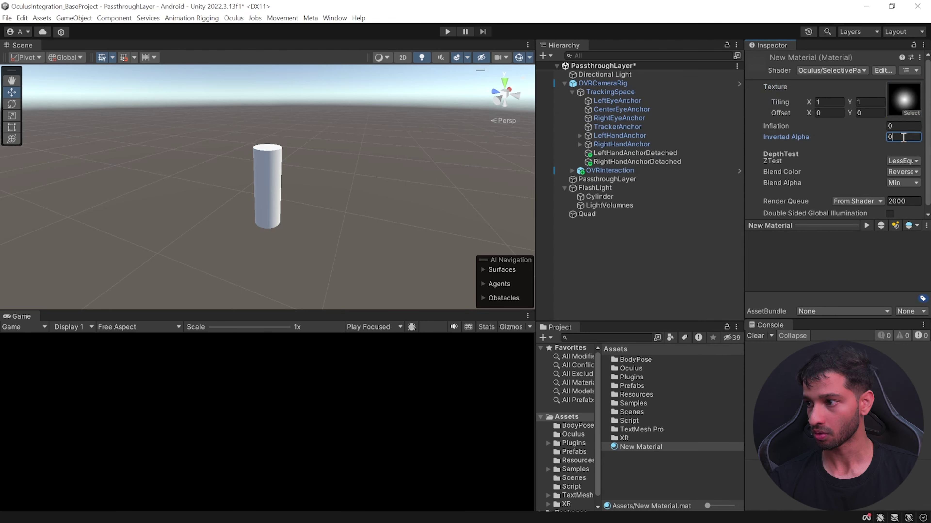
pyautogui.click(906, 182)
pyautogui.click(883, 144)
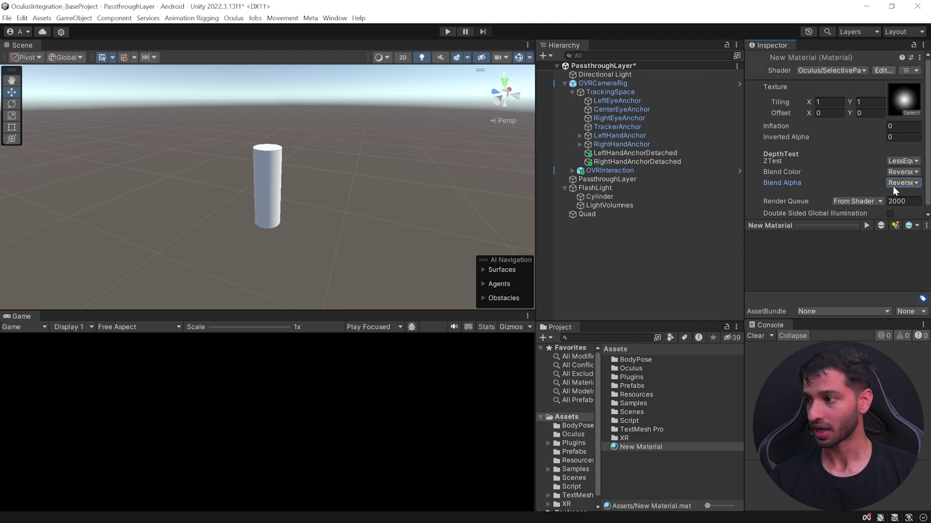
pyautogui.click(857, 201)
pyautogui.click(857, 225)
pyautogui.click(912, 201)
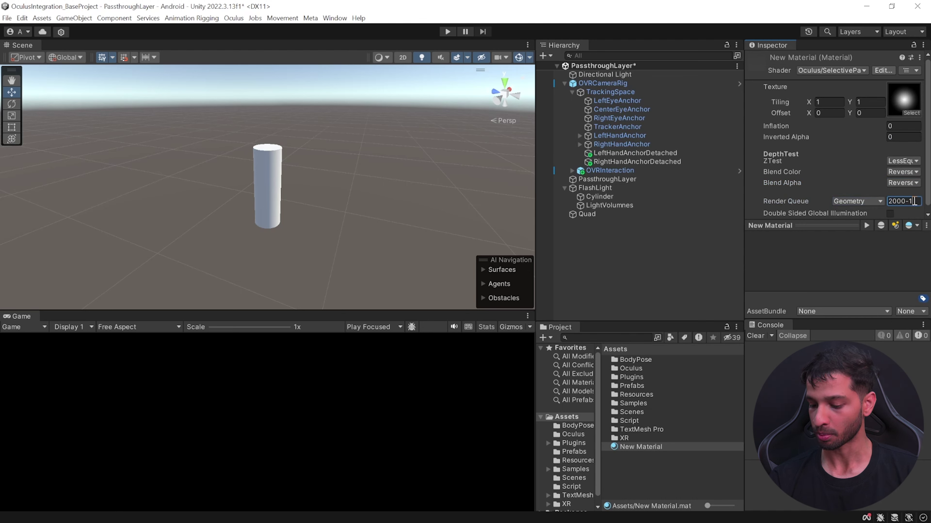
pyautogui.click(658, 446)
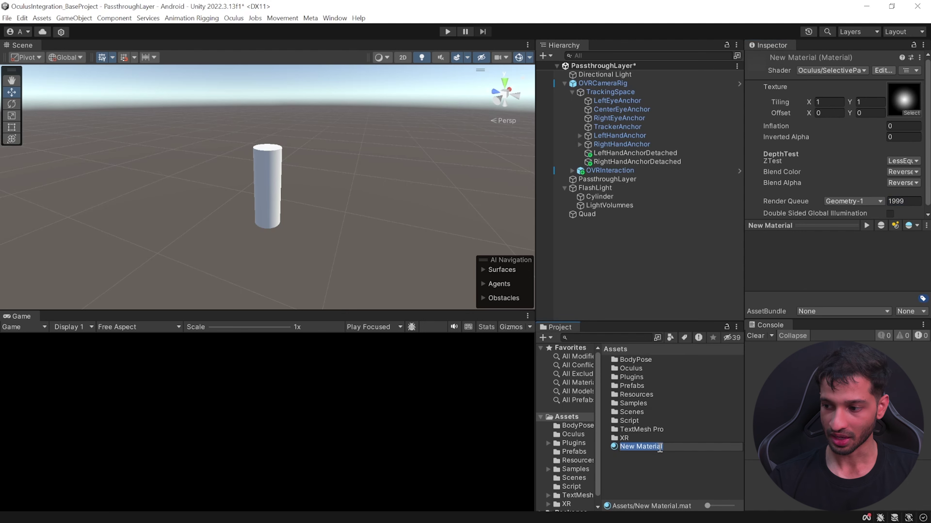
# Apply the LightVolume material to the Quad
pyautogui.click(587, 214)
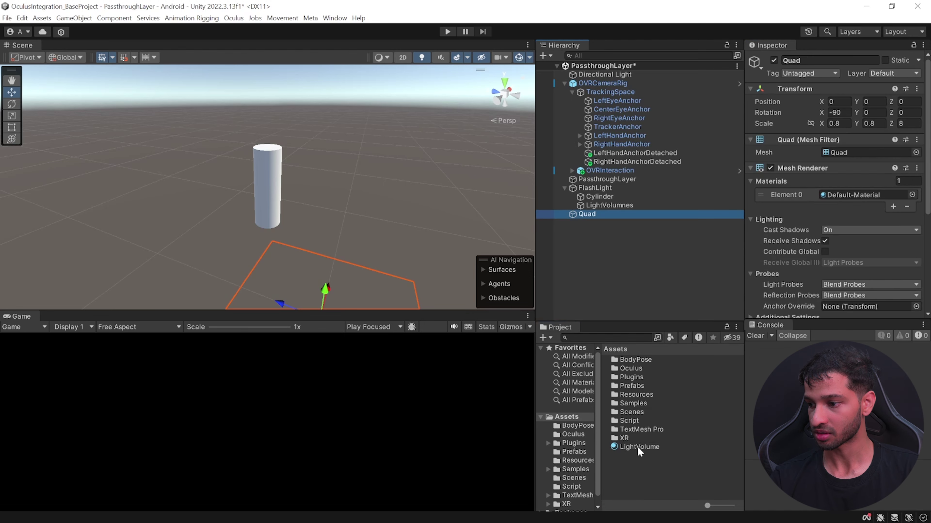
pyautogui.moveTo(637, 447); pyautogui.dragTo(865, 219)
pyautogui.moveTo(846, 135); pyautogui.dragTo(846, 135)
# Save the Quad as a Volumes prefab in Prefabs and delete it from the scene
pyautogui.moveTo(587, 214); pyautogui.dragTo(636, 386)
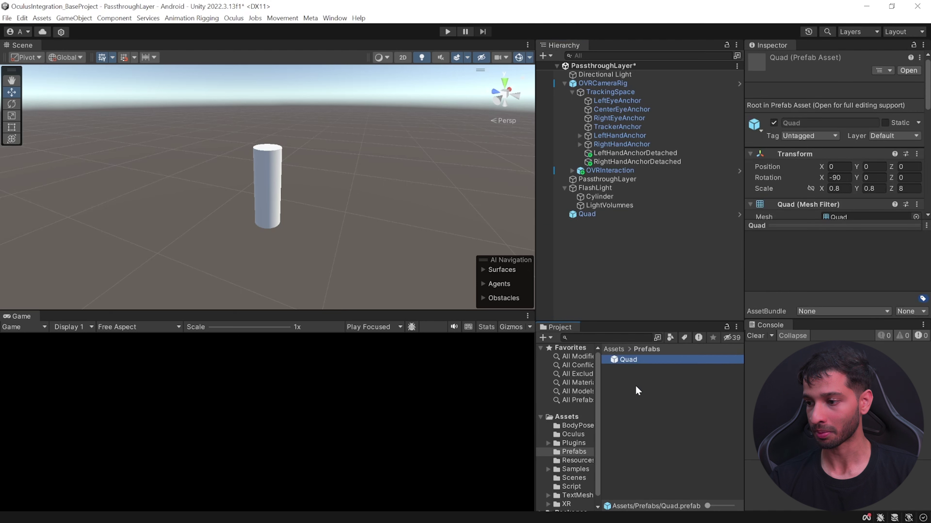
pyautogui.click(633, 360)
pyautogui.write('Volumes')
pyautogui.click(576, 215)
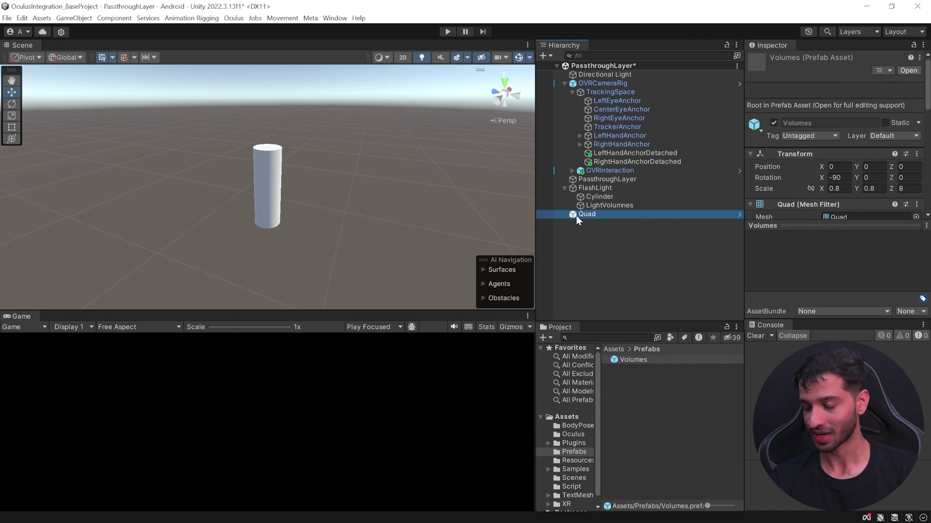
pyautogui.press('Delete')
pyautogui.click(664, 206)
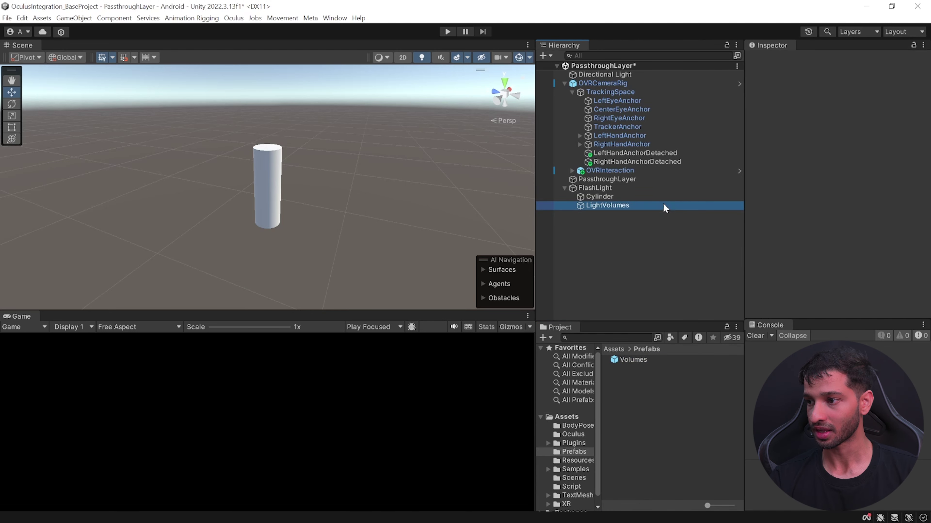
# Assign the Volumes prefab to the Light Volume Generator's Volume Prefab field
pyautogui.moveTo(633, 359); pyautogui.dragTo(861, 165)
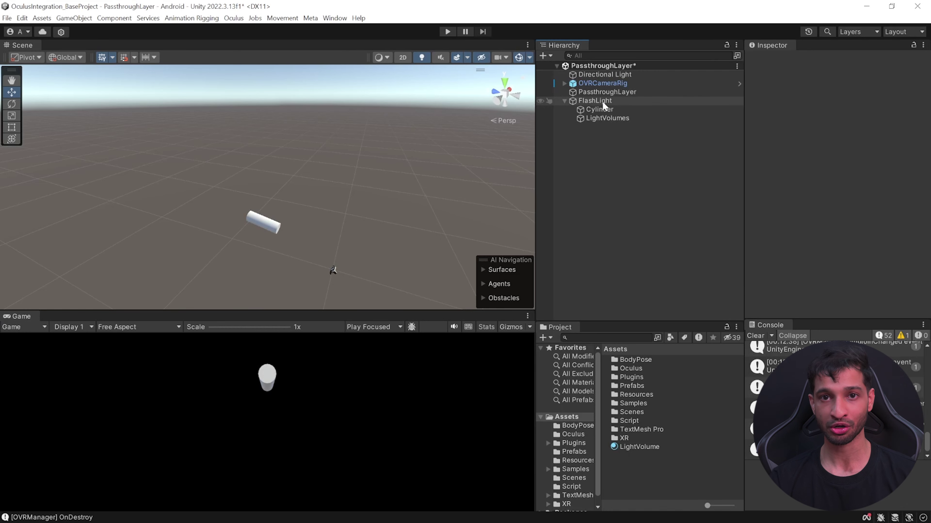
# Add a grab interaction to FlashLight via the Grab Wizard with Fix All and a non-kinematic Rigidbody
pyautogui.rightClick(584, 102)
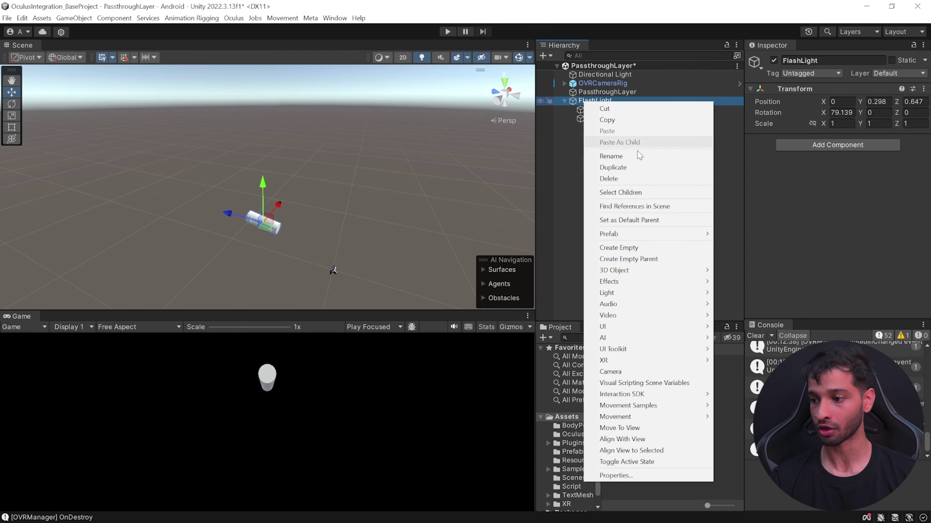
pyautogui.moveTo(678, 394)
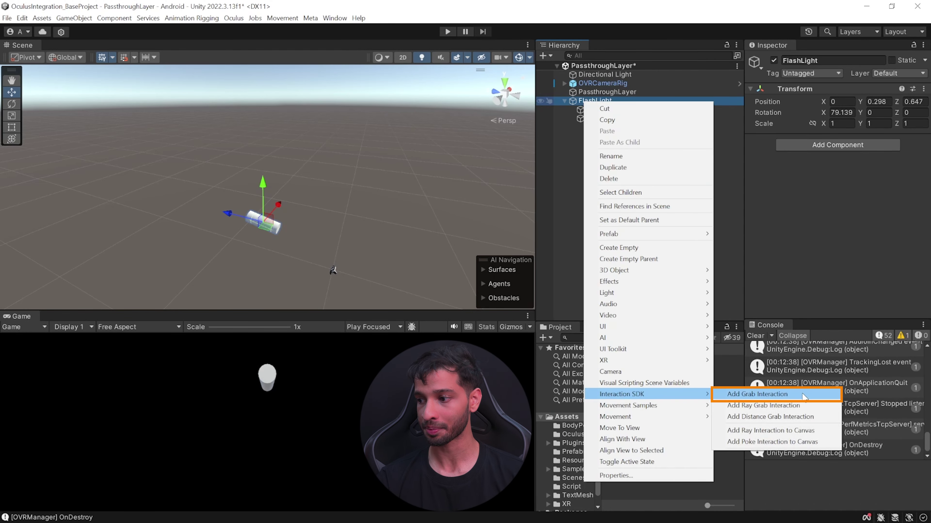
pyautogui.click(802, 396)
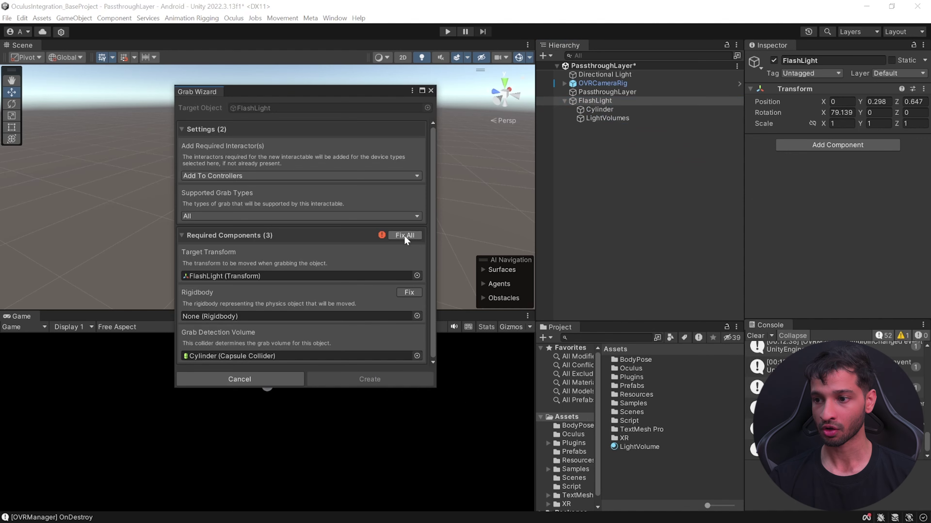
pyautogui.click(405, 236)
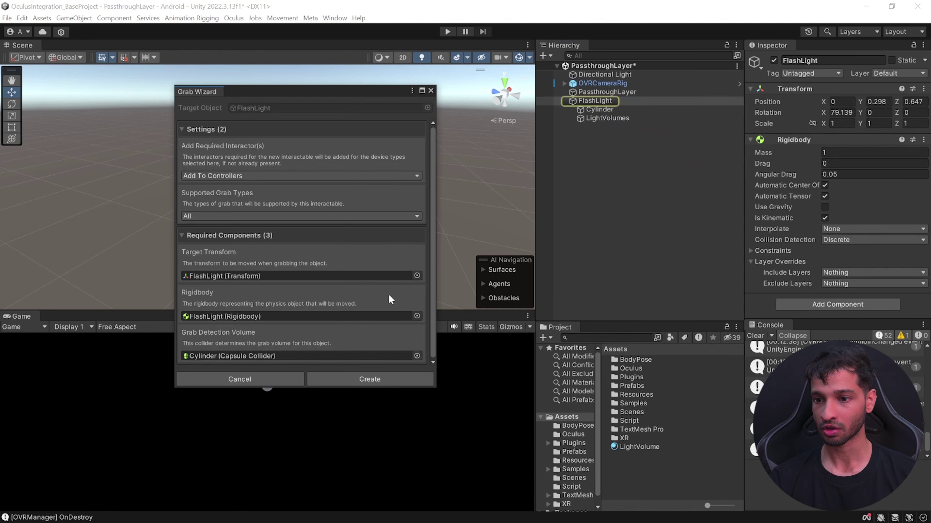
pyautogui.click(825, 218)
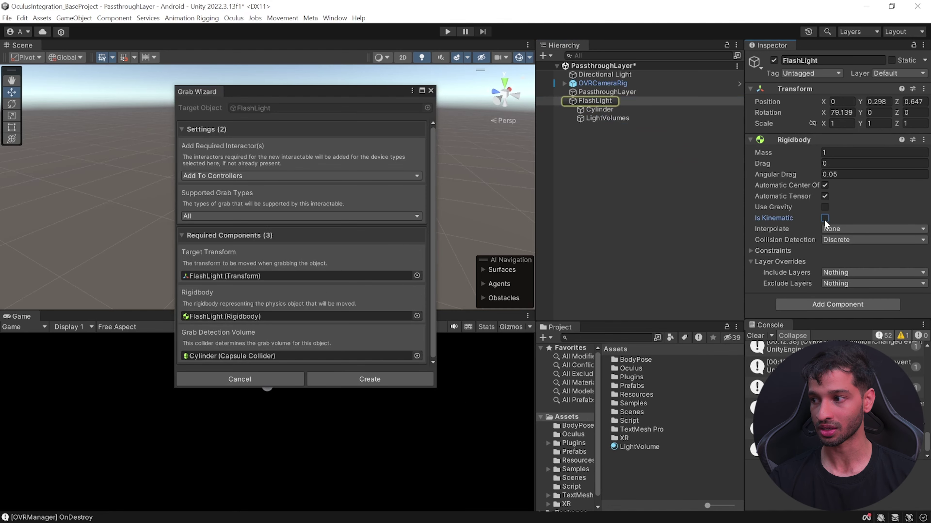
pyautogui.click(406, 379)
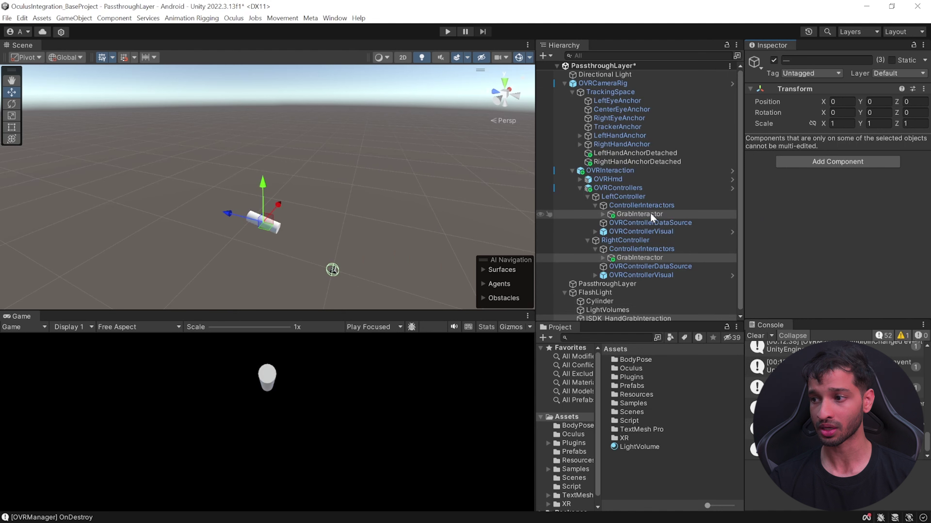
pyautogui.scroll(-1, 643, 278)
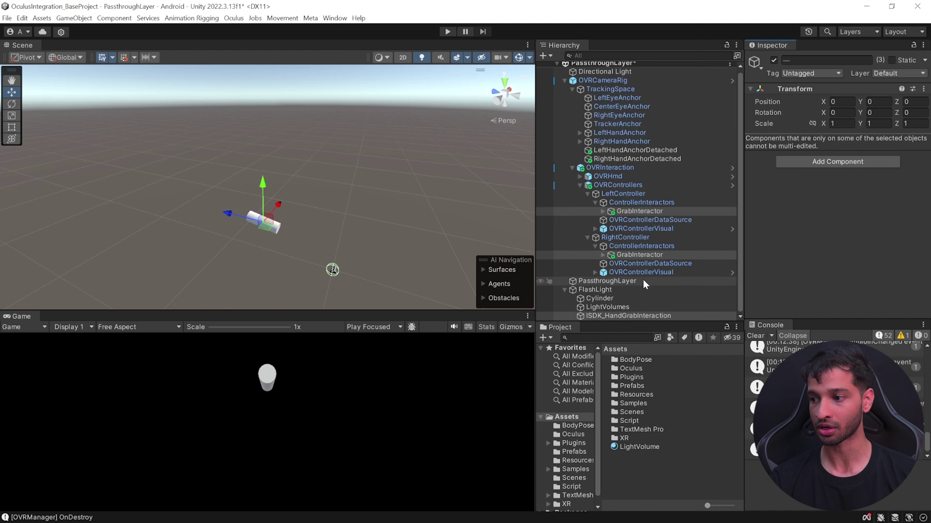
pyautogui.click(650, 316)
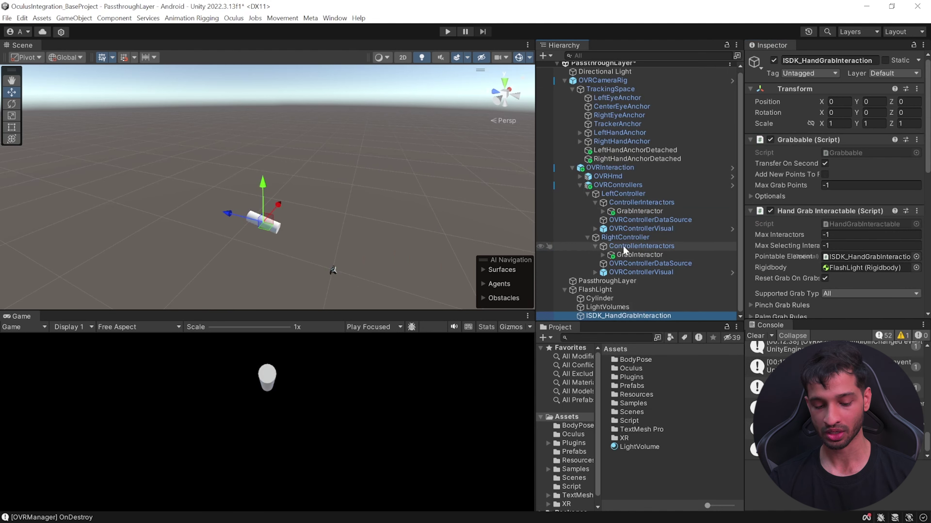
# Save the PassthroughLayer scene with Ctrl+S
pyautogui.hotkey('ctrl', 's')
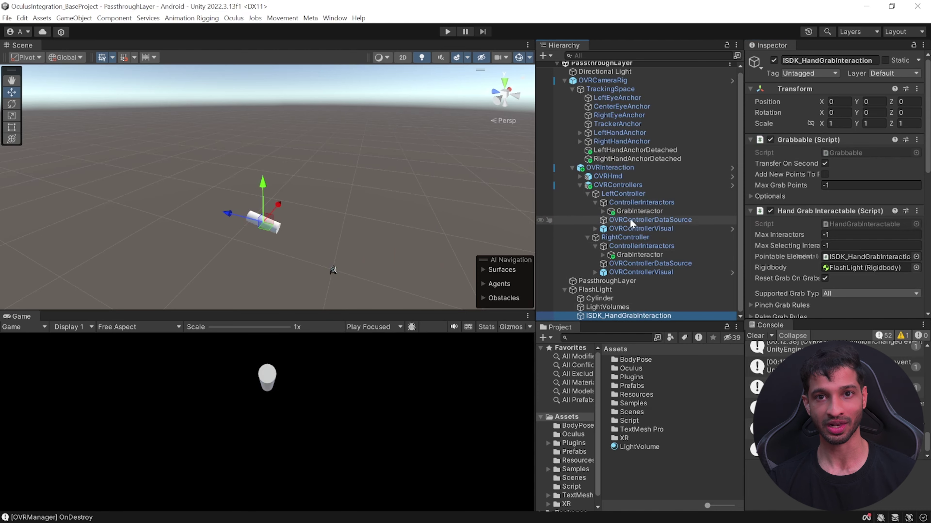